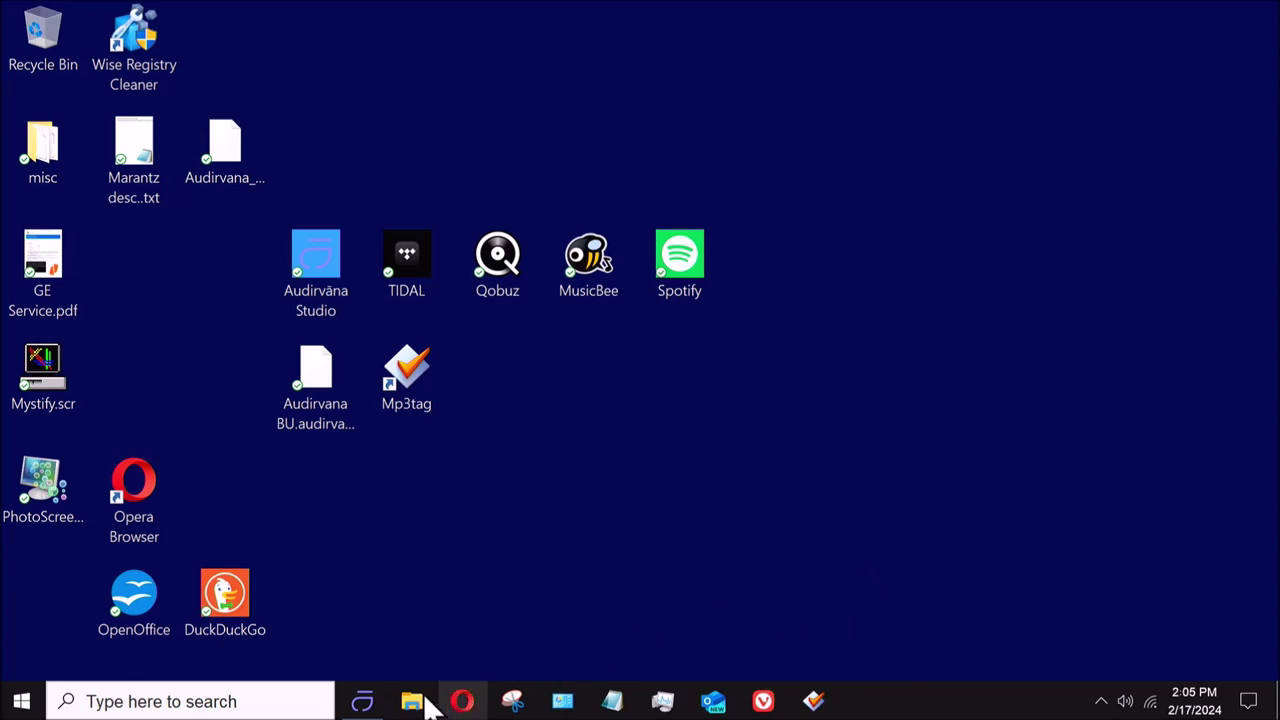
Open Audirvana and examine how the tracks of B.B. King's Reflections album are grouped by disc, closing the player when done
left_click(366, 702)
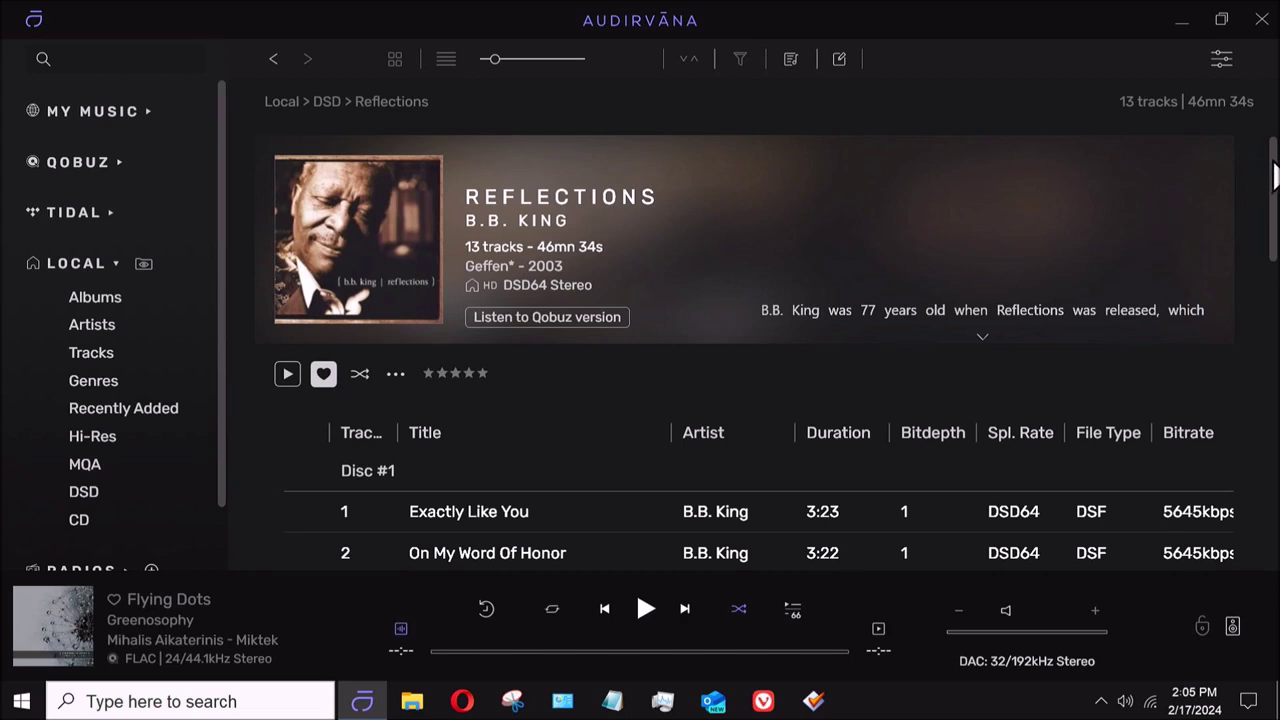
left_click_drag(1275, 175, 1264, 326)
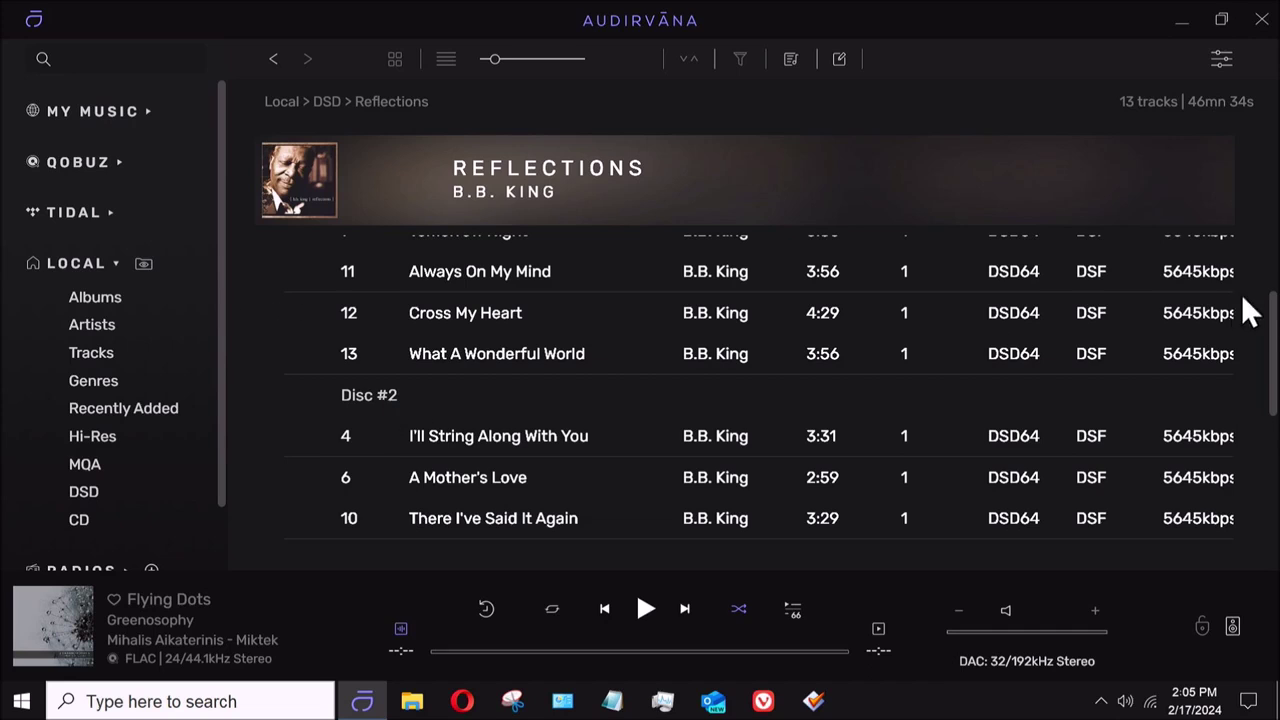
left_click_drag(1274, 322, 1274, 145)
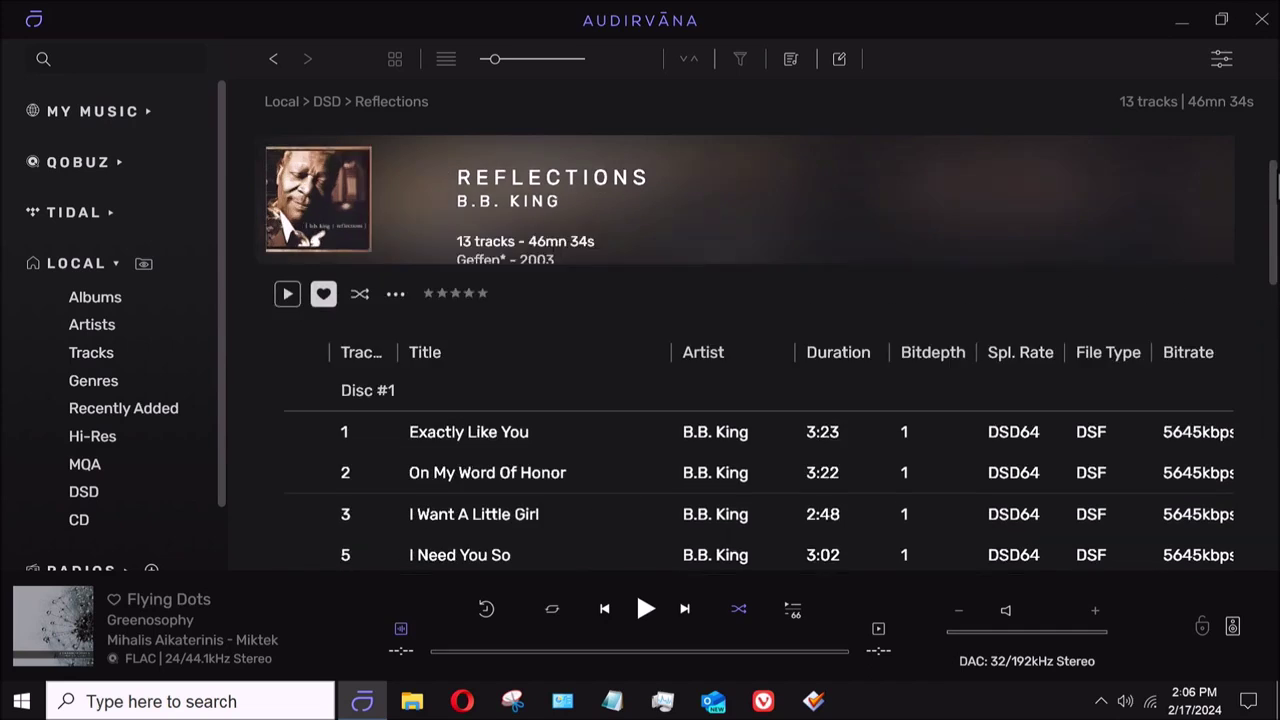
left_click(1264, 24)
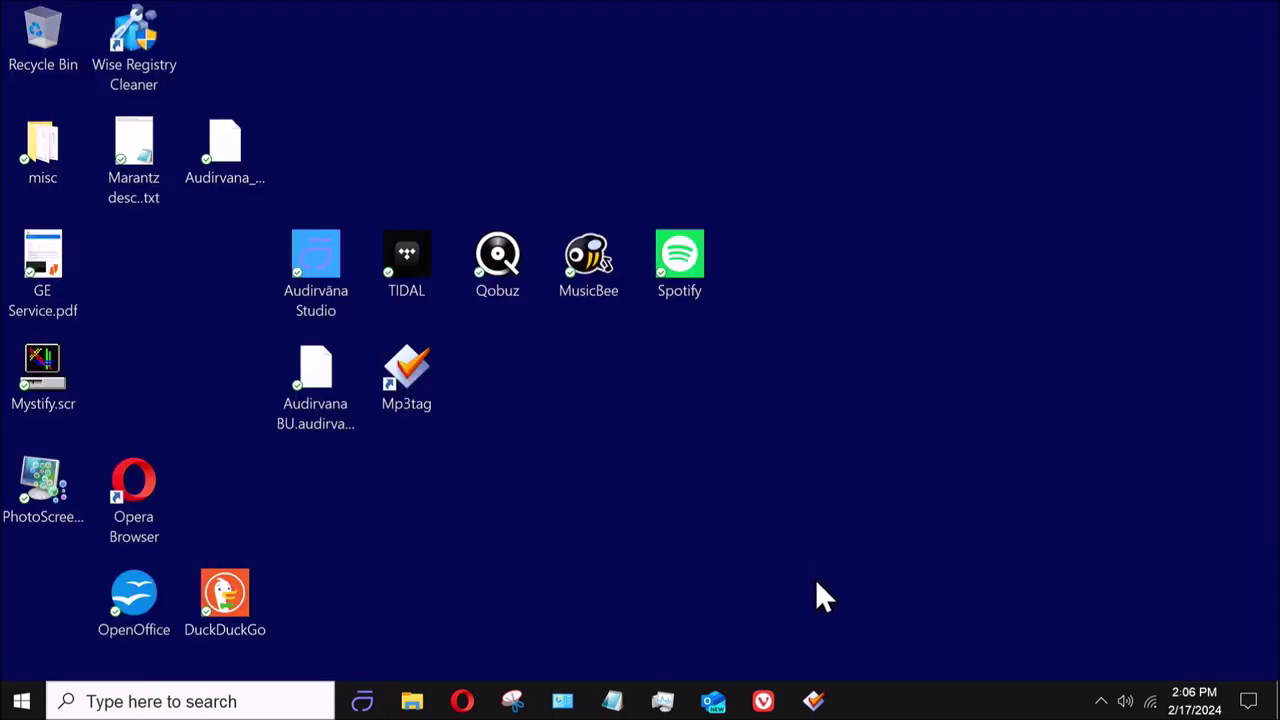
Open Mp3tag and load the folder D:\SACD\B.B. King\B.B. King - Reflections DSD
double_click(414, 375)
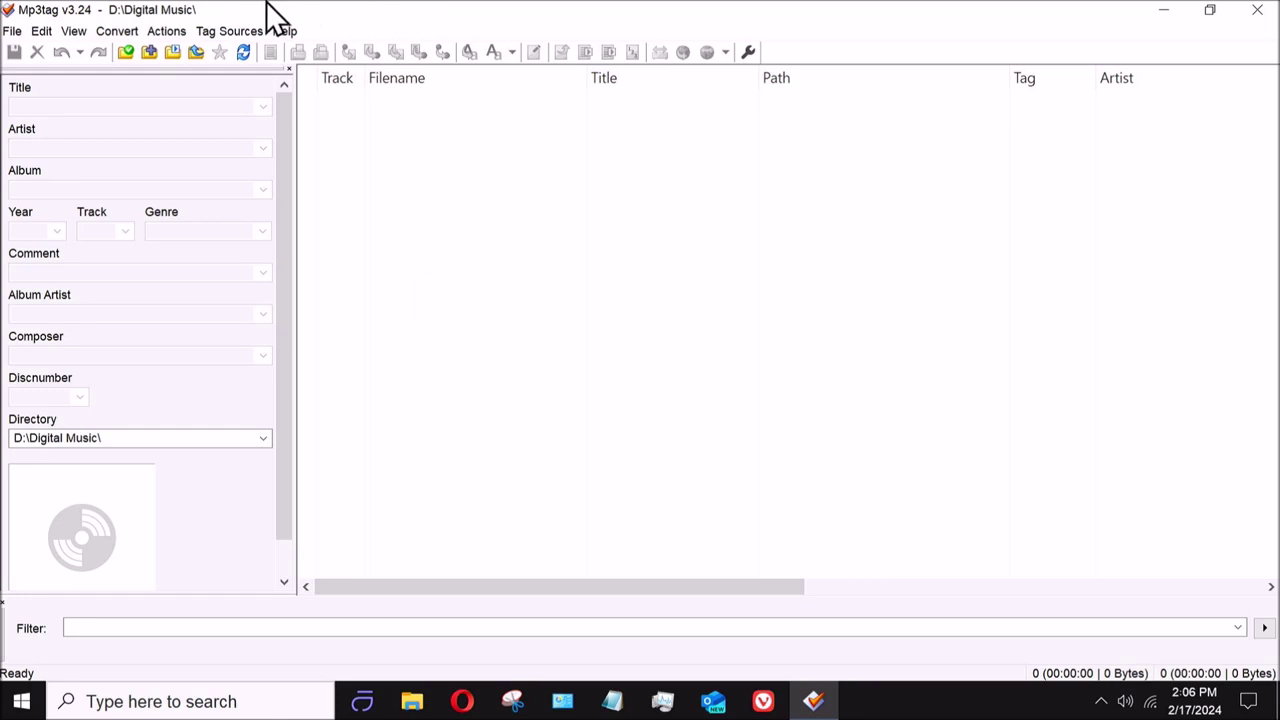
left_click(127, 51)
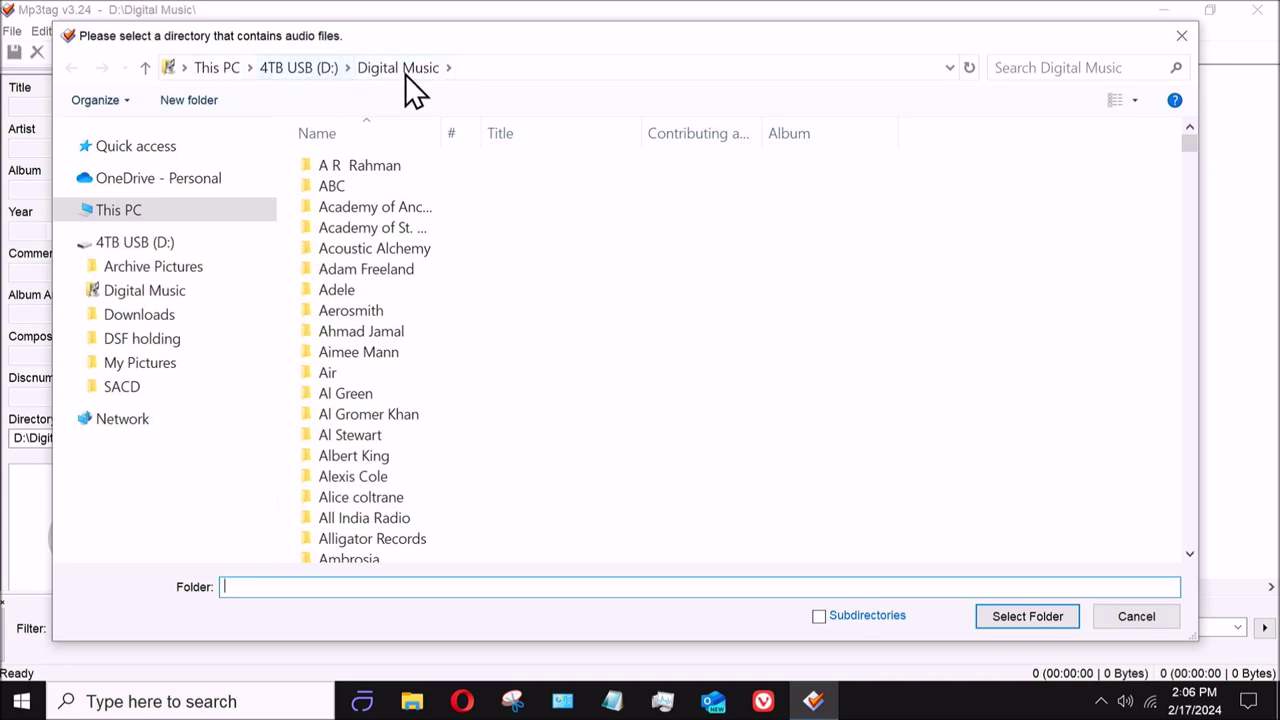
left_click(121, 389)
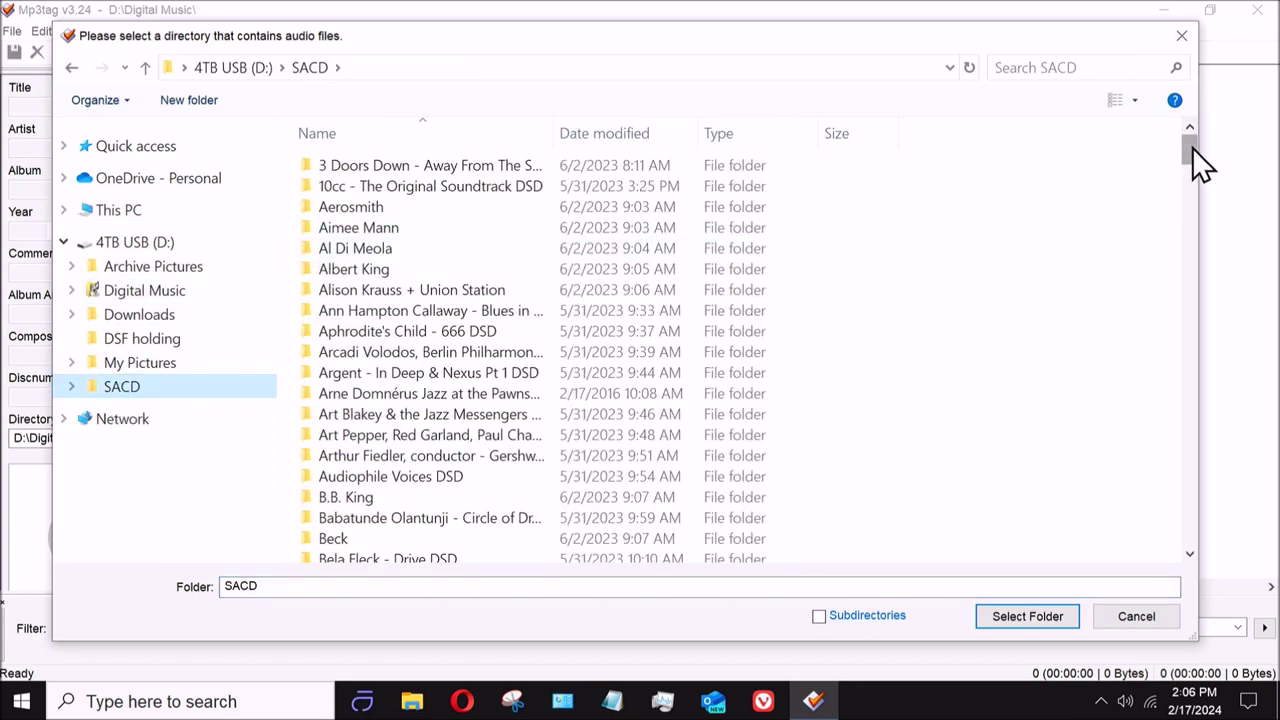
mouse_move(1192, 147)
left_mouse_down()
mouse_move(1188, 187)
mouse_move(1187, 168)
left_mouse_up()
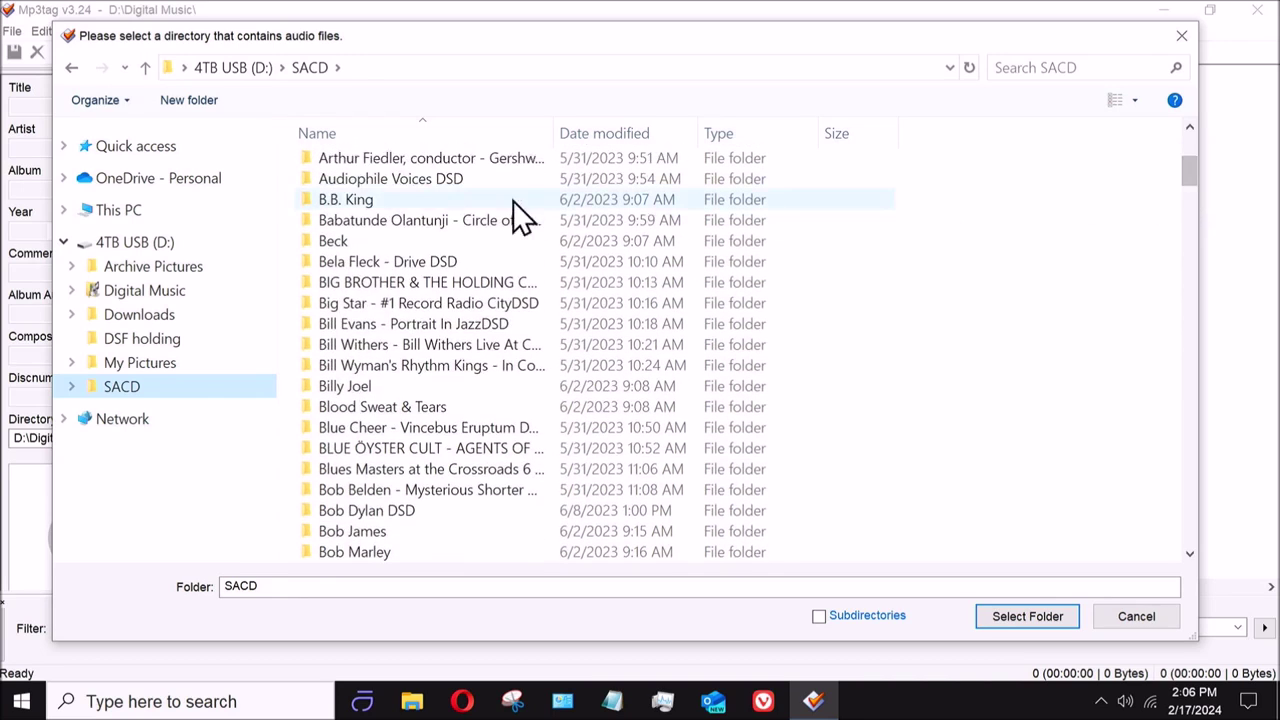
double_click(387, 202)
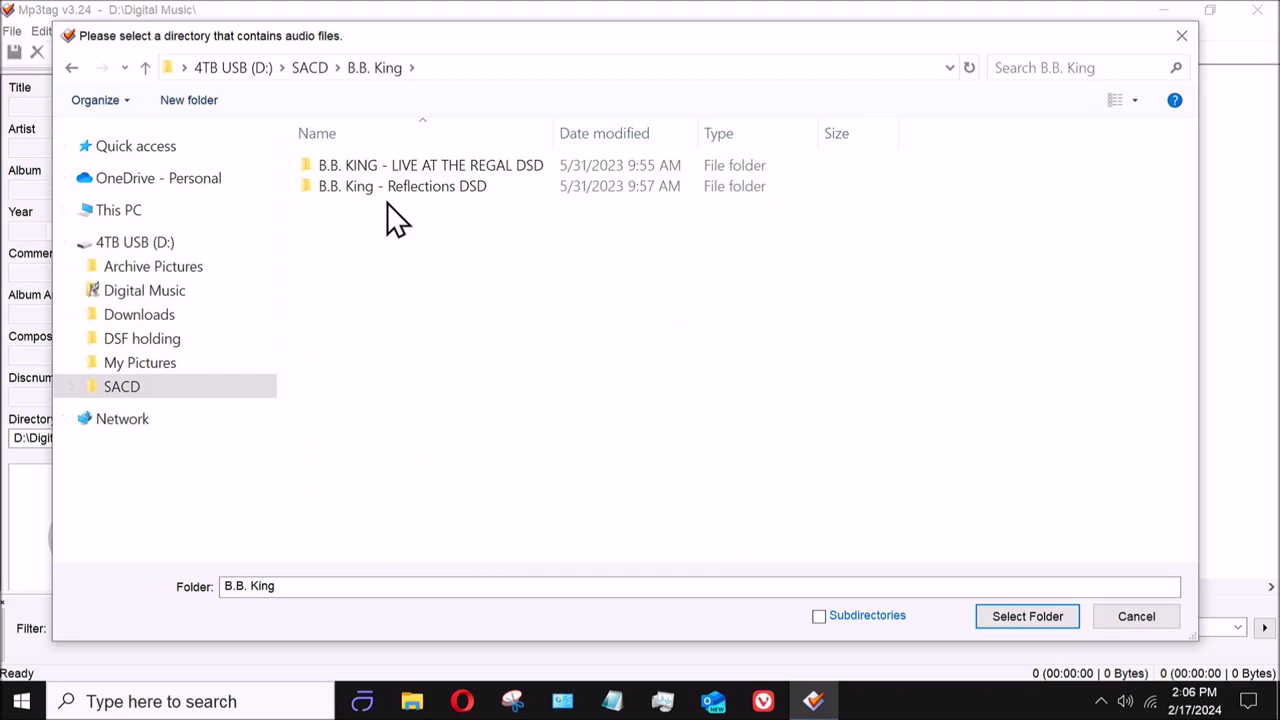
left_click(387, 186)
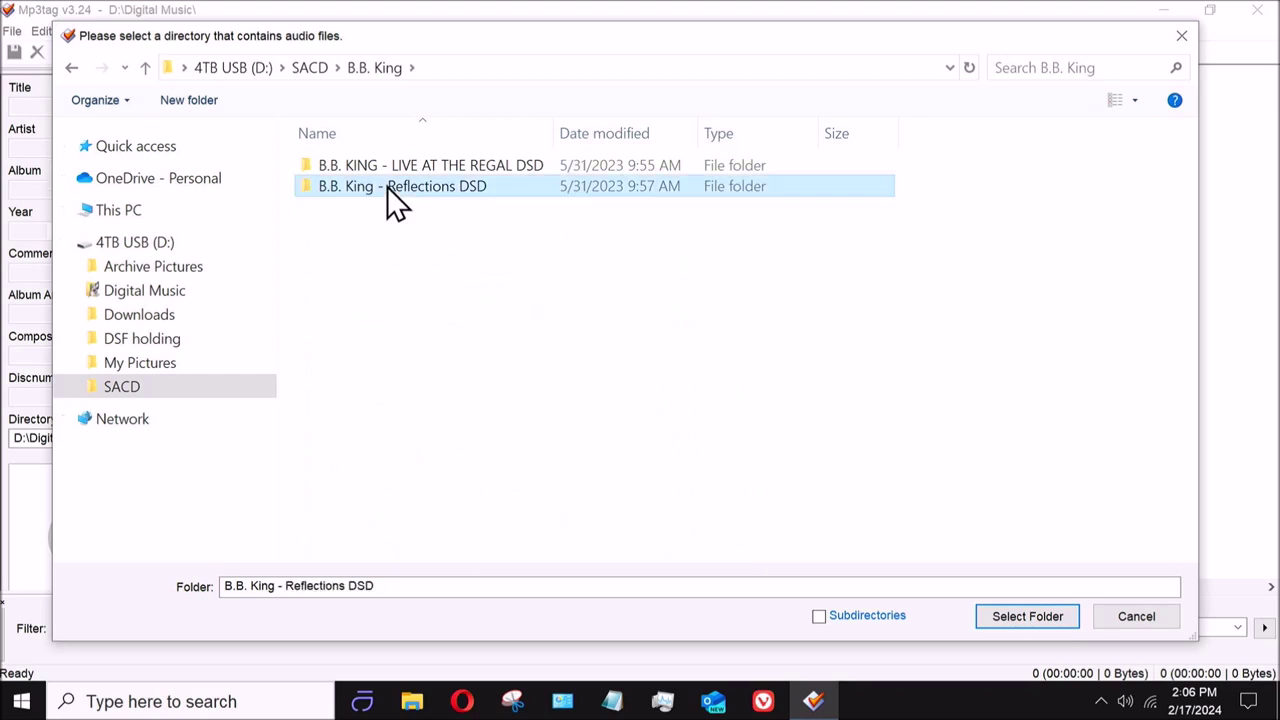
left_click(420, 270)
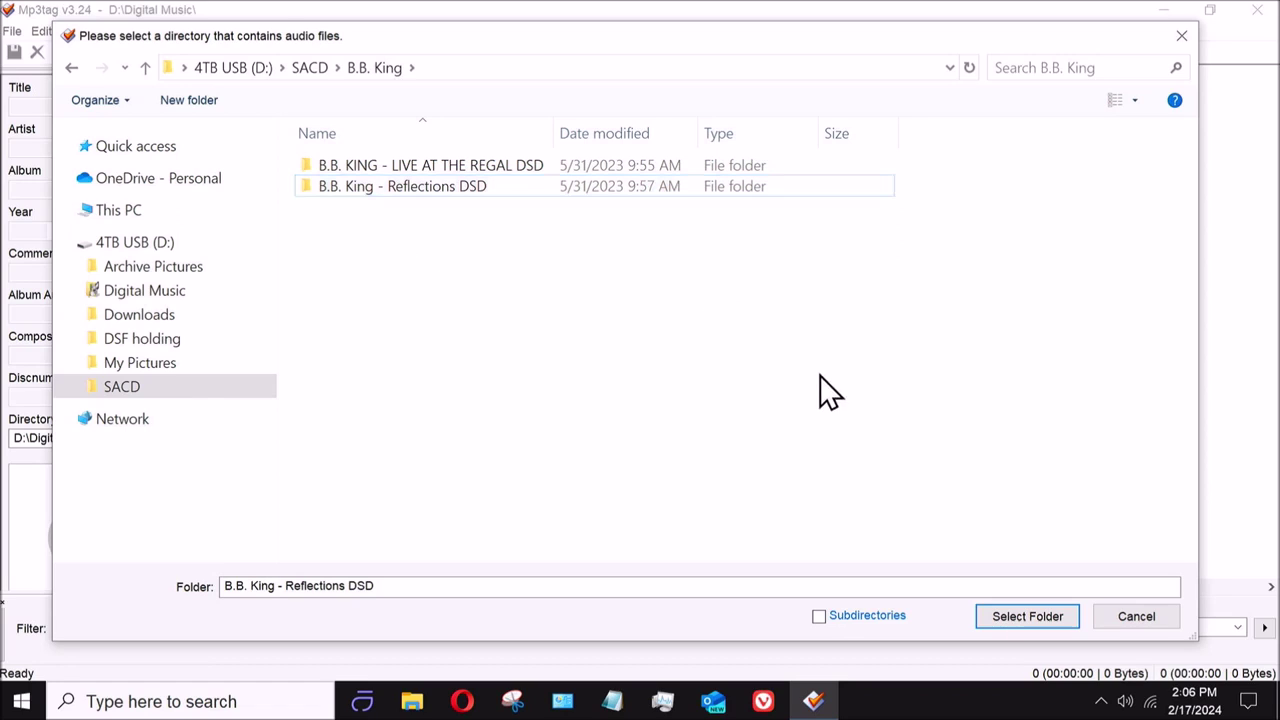
left_click(1020, 622)
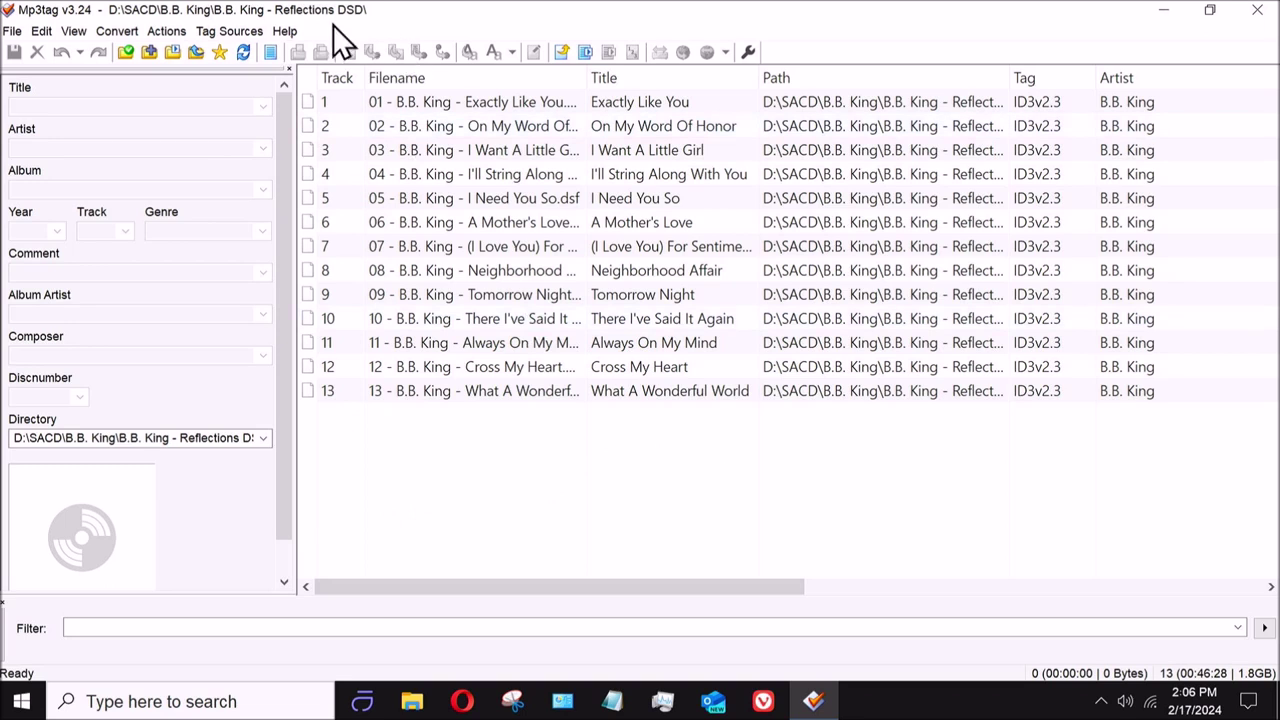
Set the Discnumber of all the Reflections tracks to < blank > and save the tags
left_click(272, 58)
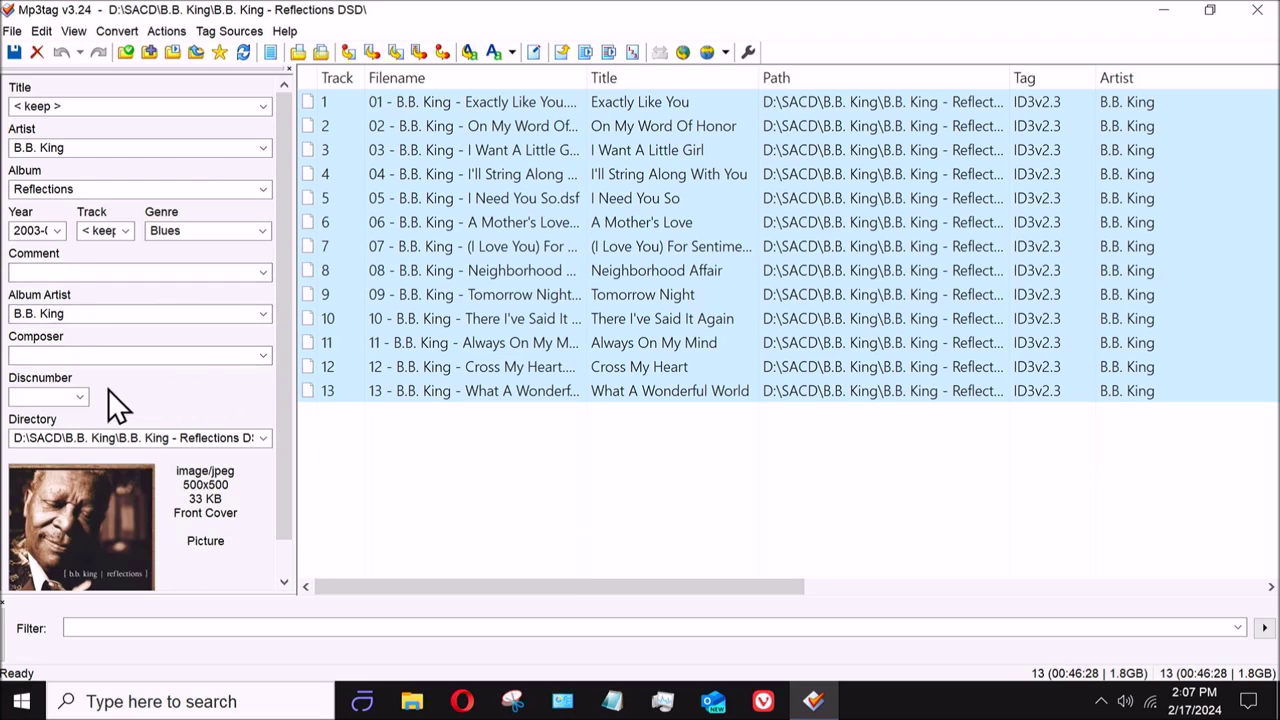
left_click(82, 399)
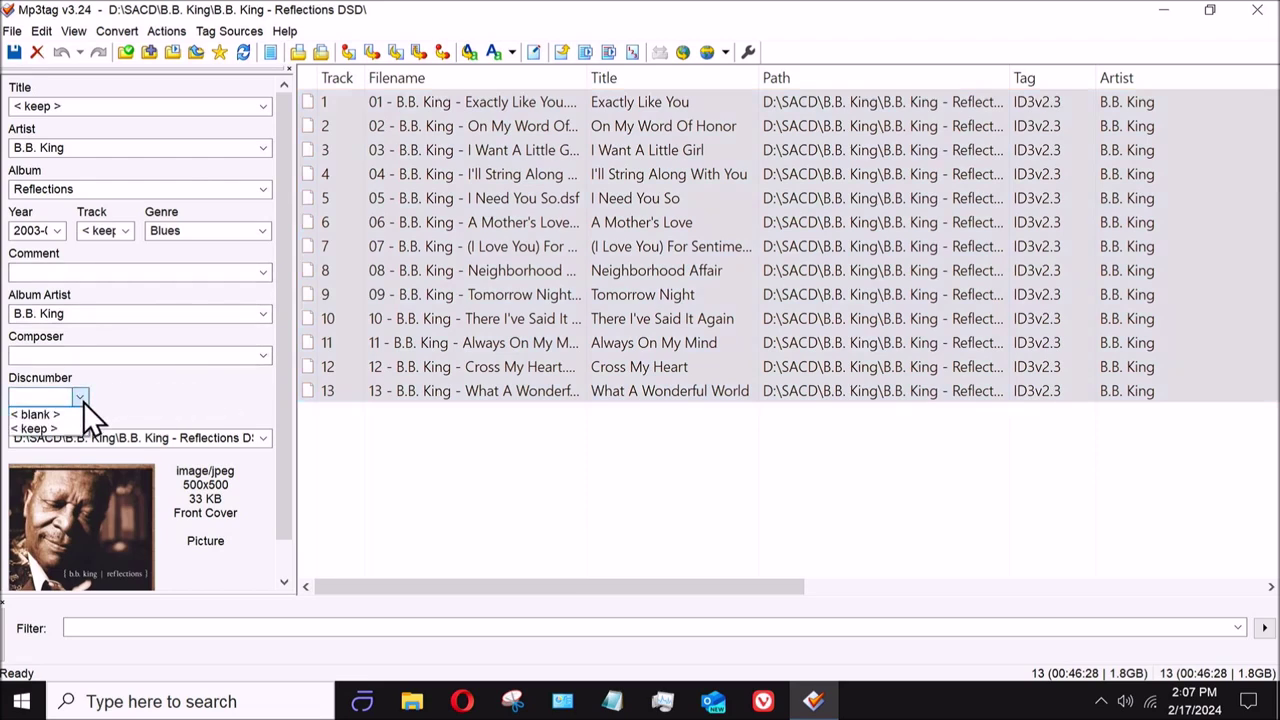
left_click(56, 415)
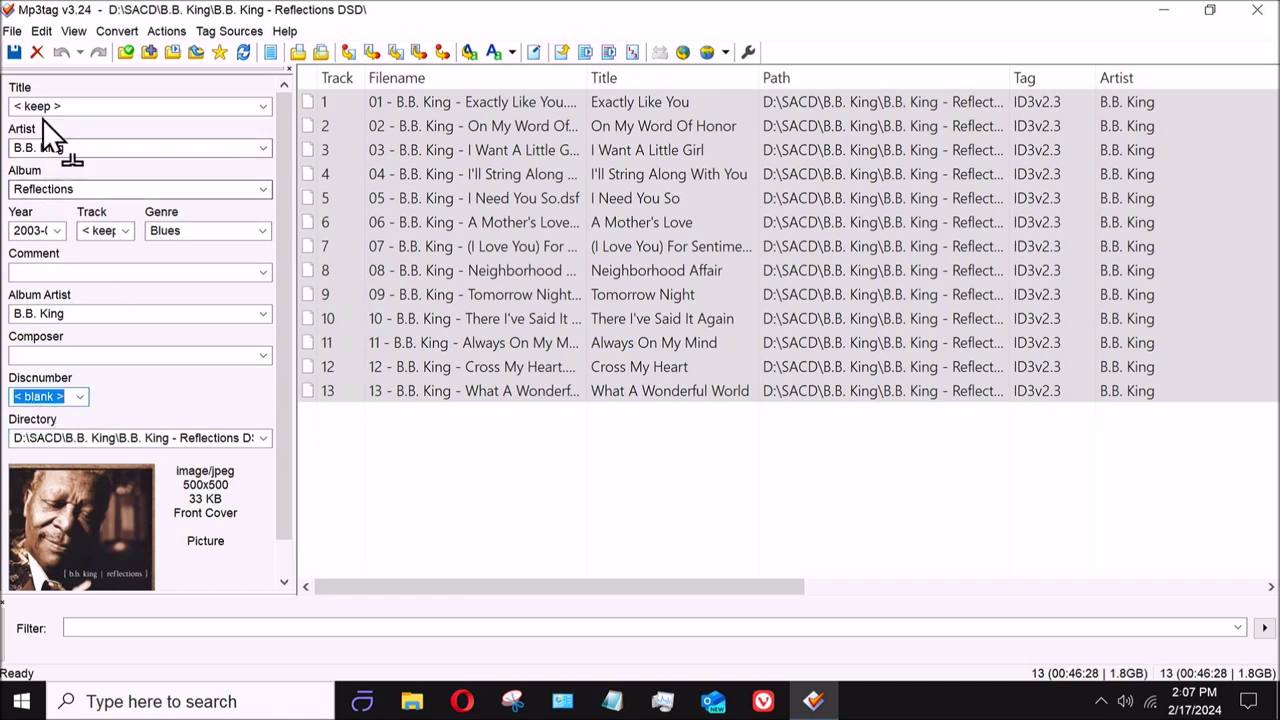
left_click(16, 57)
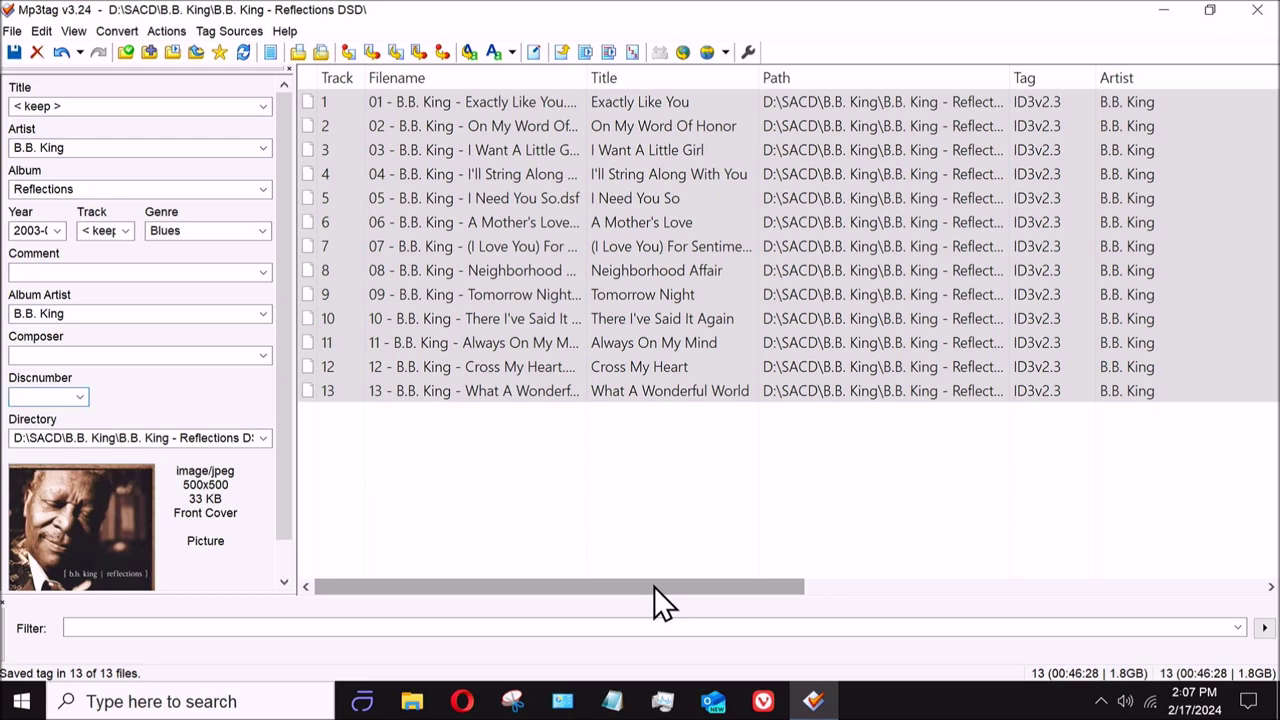
Examine the remaining tag columns of the Reflections tracks, including disc number, year, genre, codec and bitrate
left_click_drag(654, 586, 1082, 587)
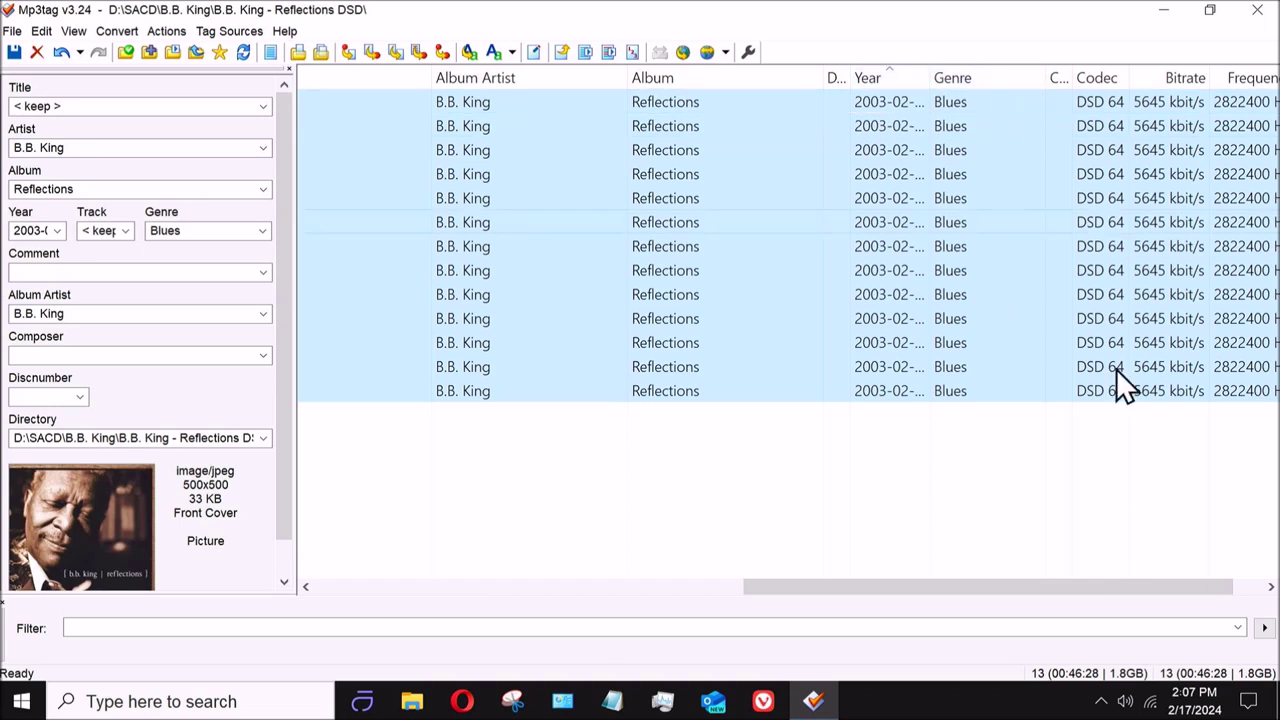
left_click_drag(1110, 587, 1186, 590)
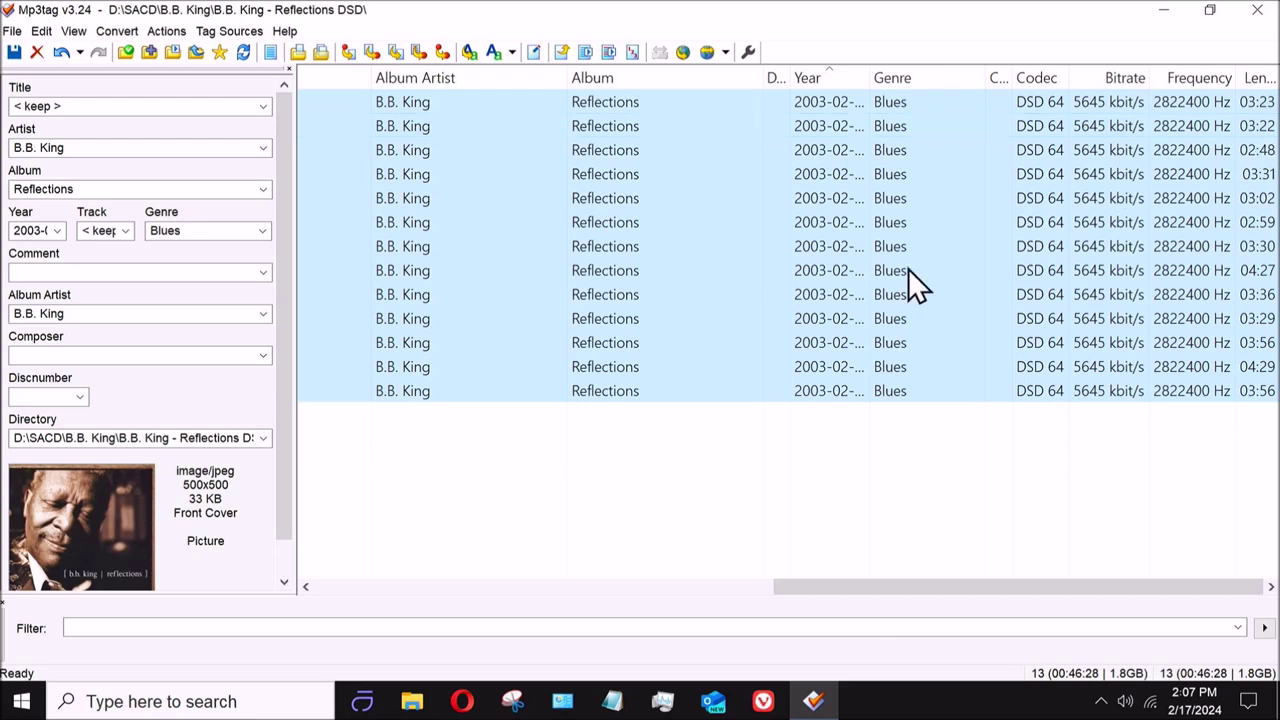
left_click_drag(864, 588, 380, 600)
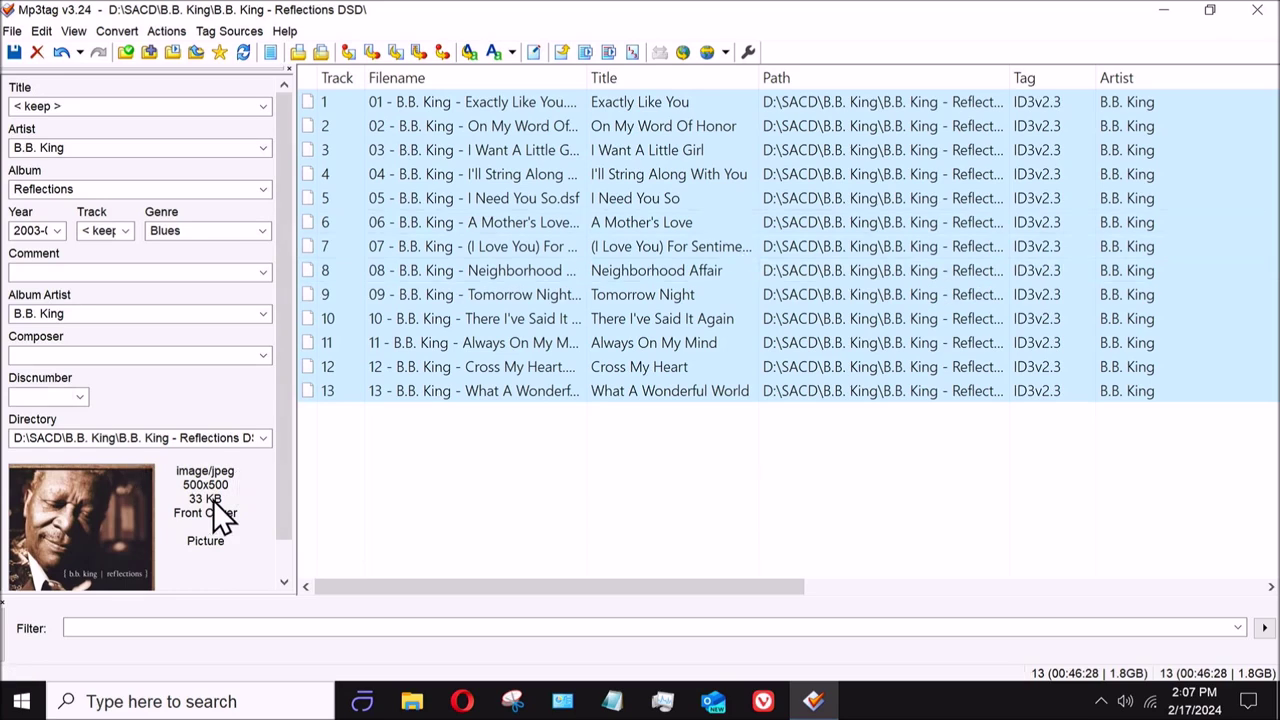
View the options available for the embedded album cover without applying any, and close the tag editor
right_click(111, 506)
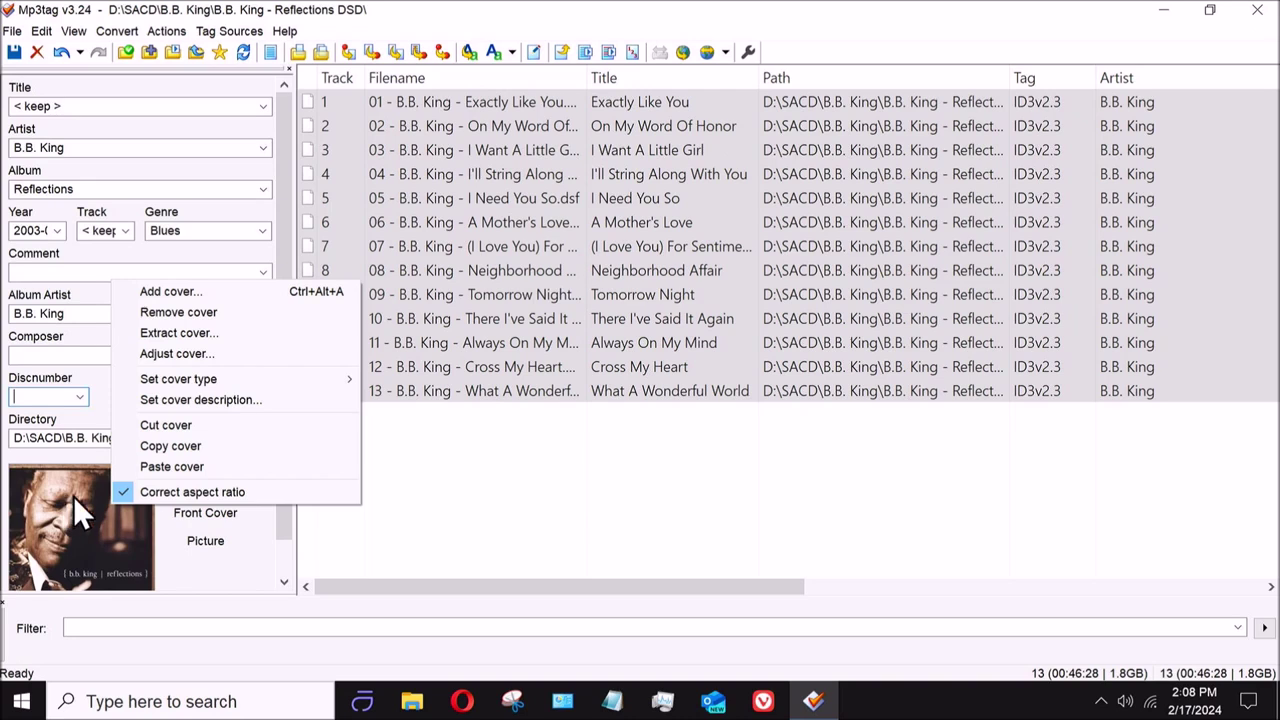
left_click(605, 485)
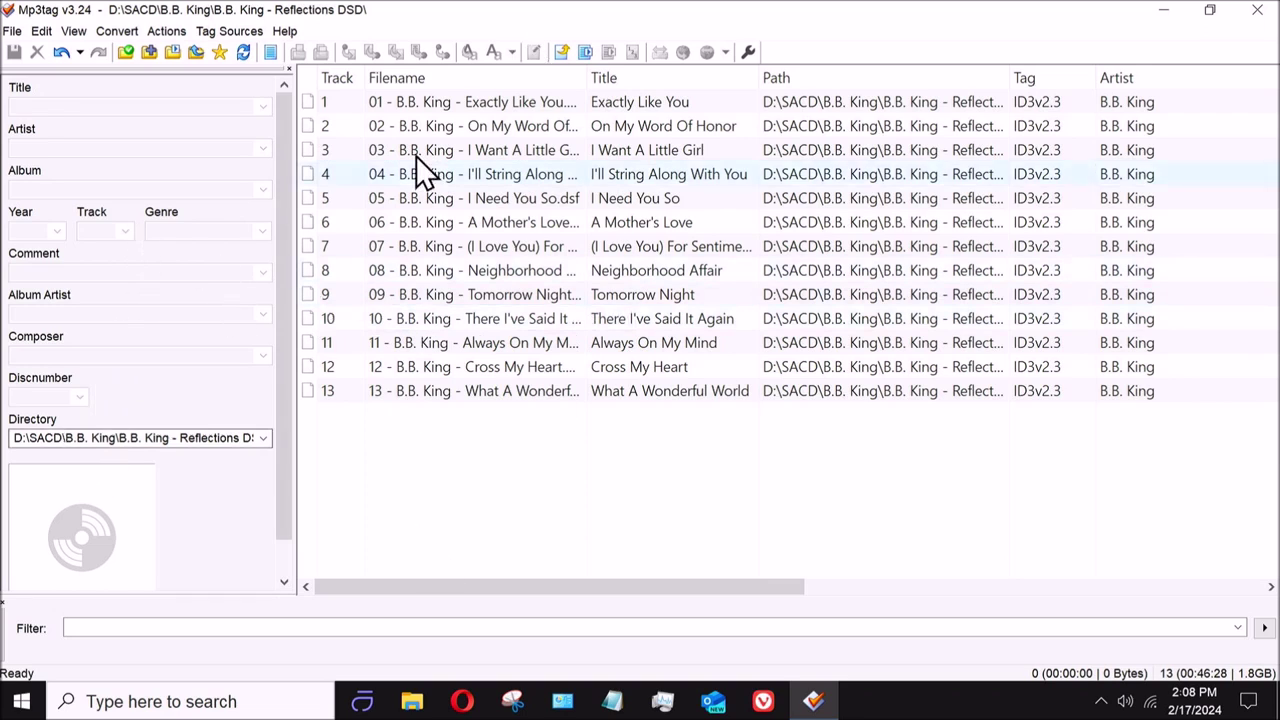
left_click(274, 50)
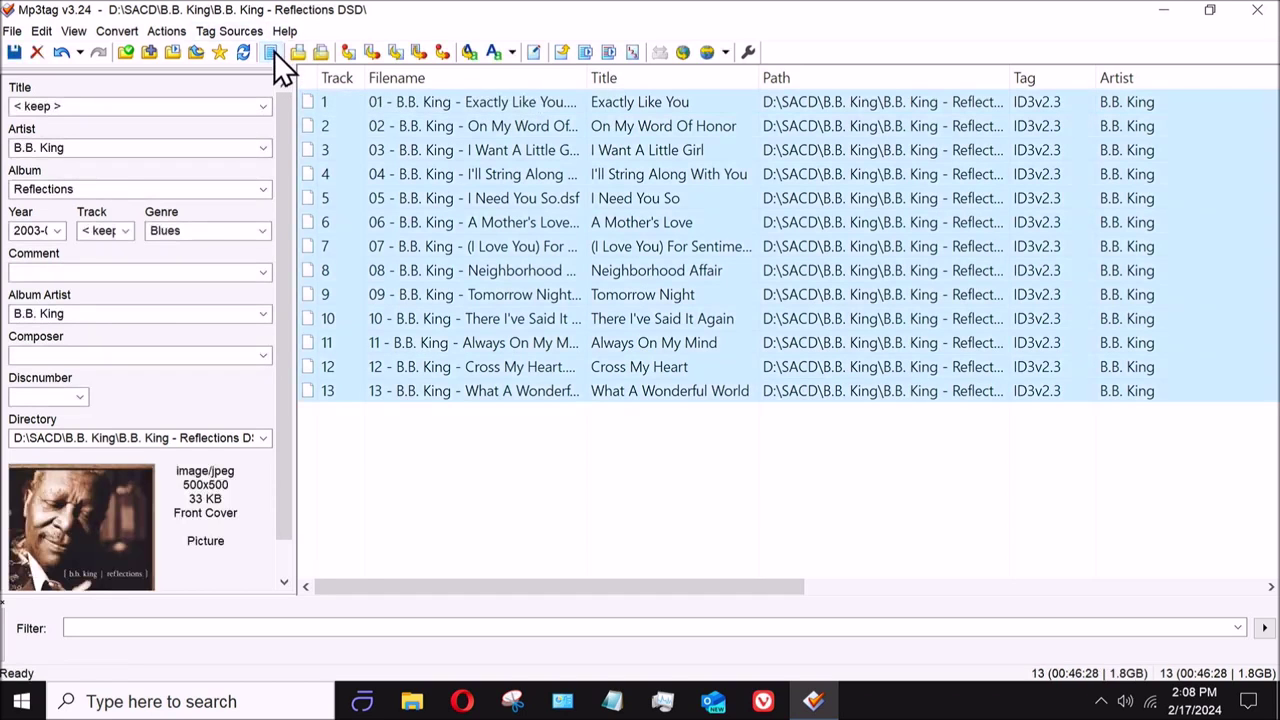
left_click(1260, 12)
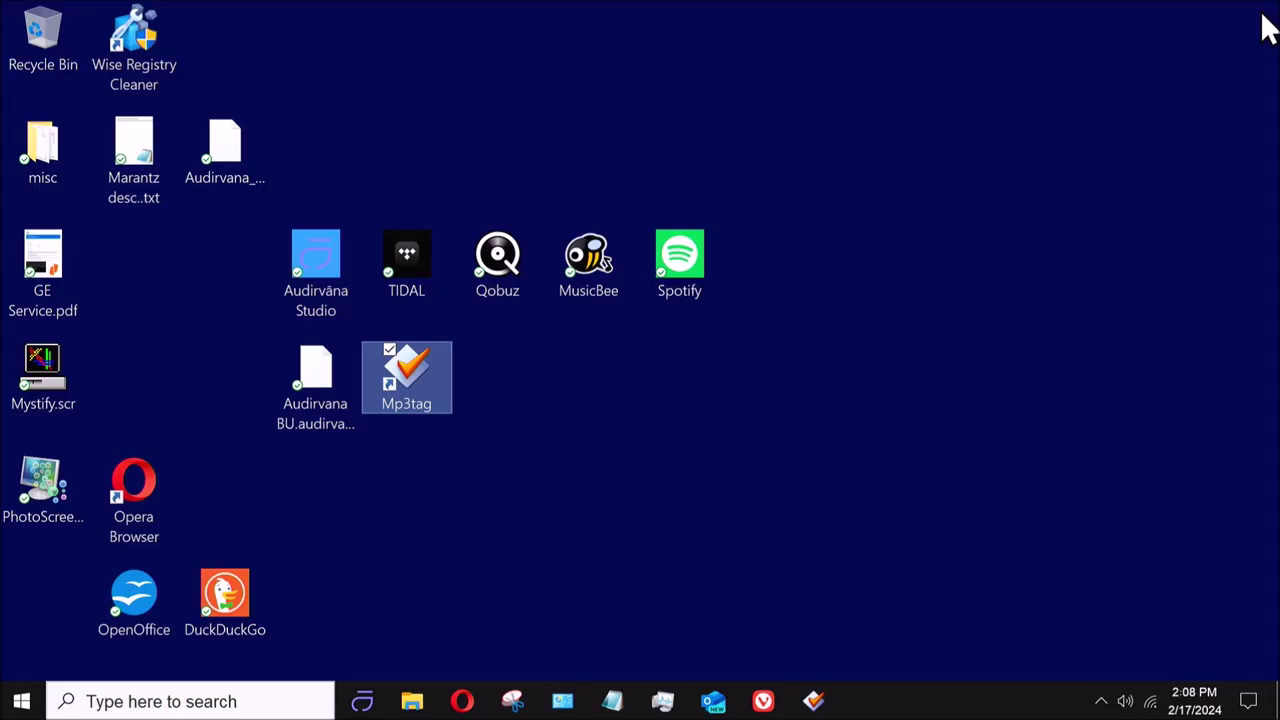
Switch to Audirvana and check the track list of B.B. King's Reflections among the local DSD albums, minimizing the player when done
left_click(362, 703)
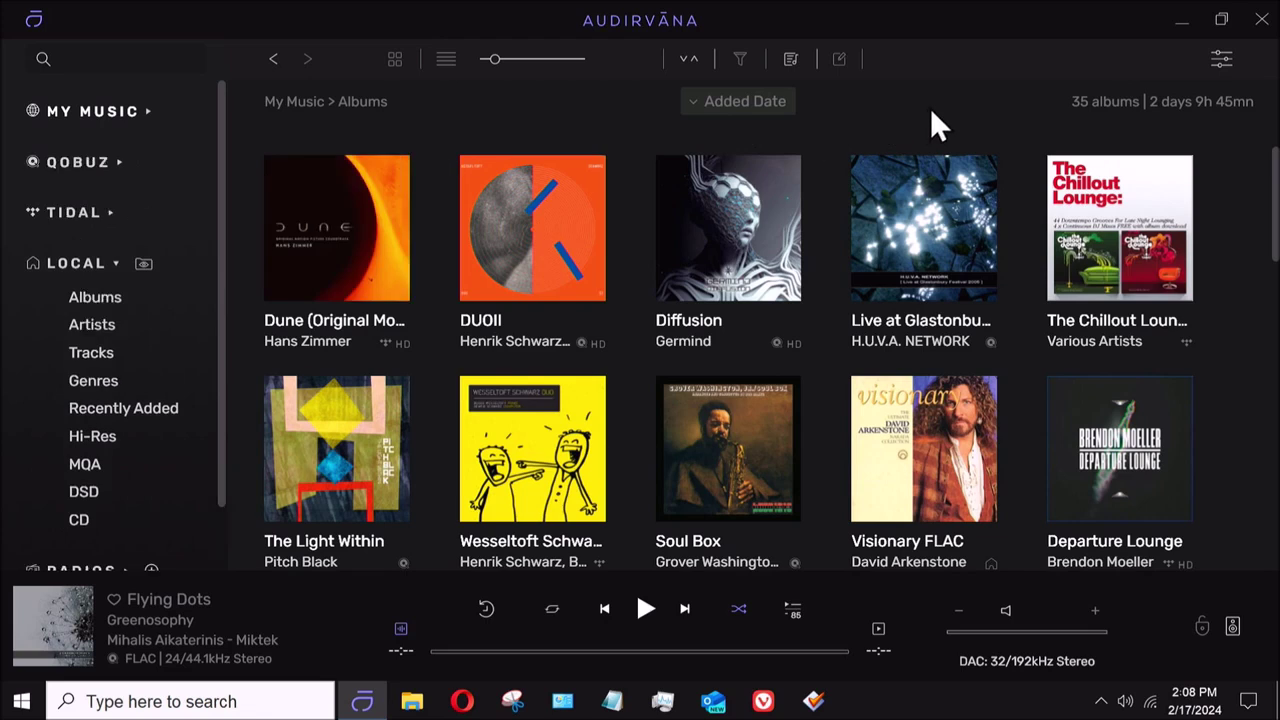
mouse_move(899, 188)
left_click(86, 491)
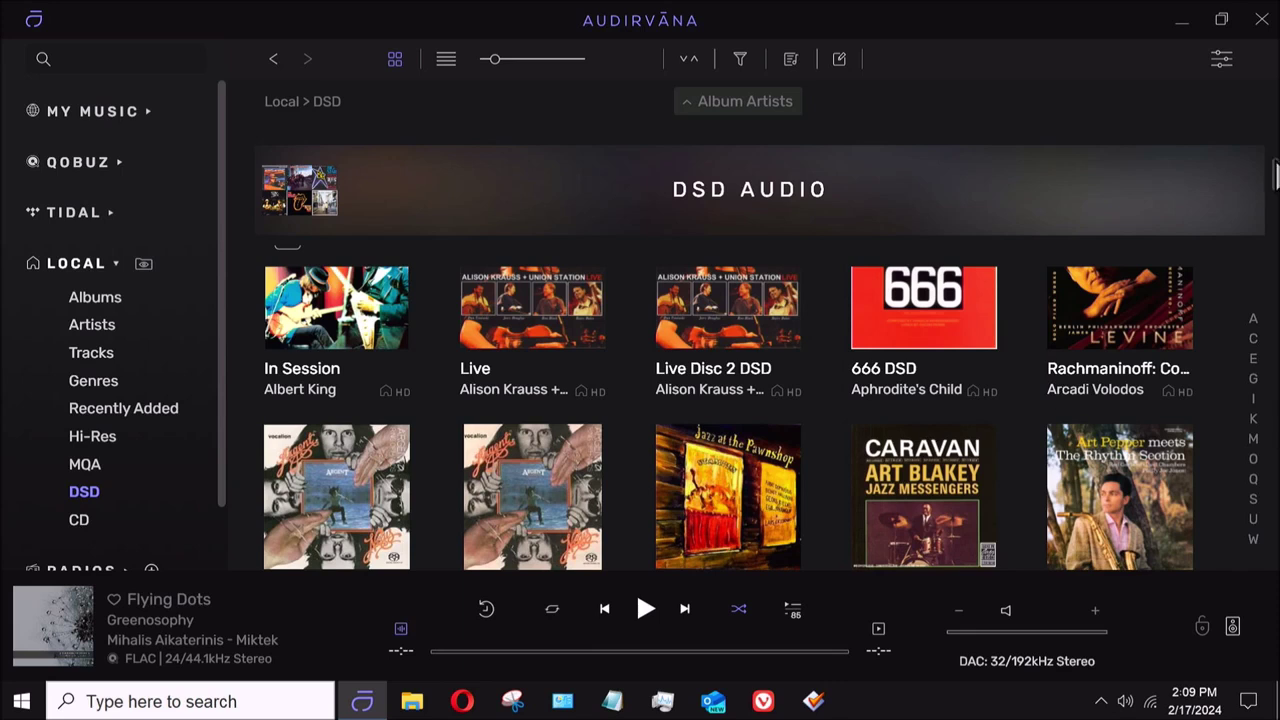
scroll(1258, 200, "down", 4)
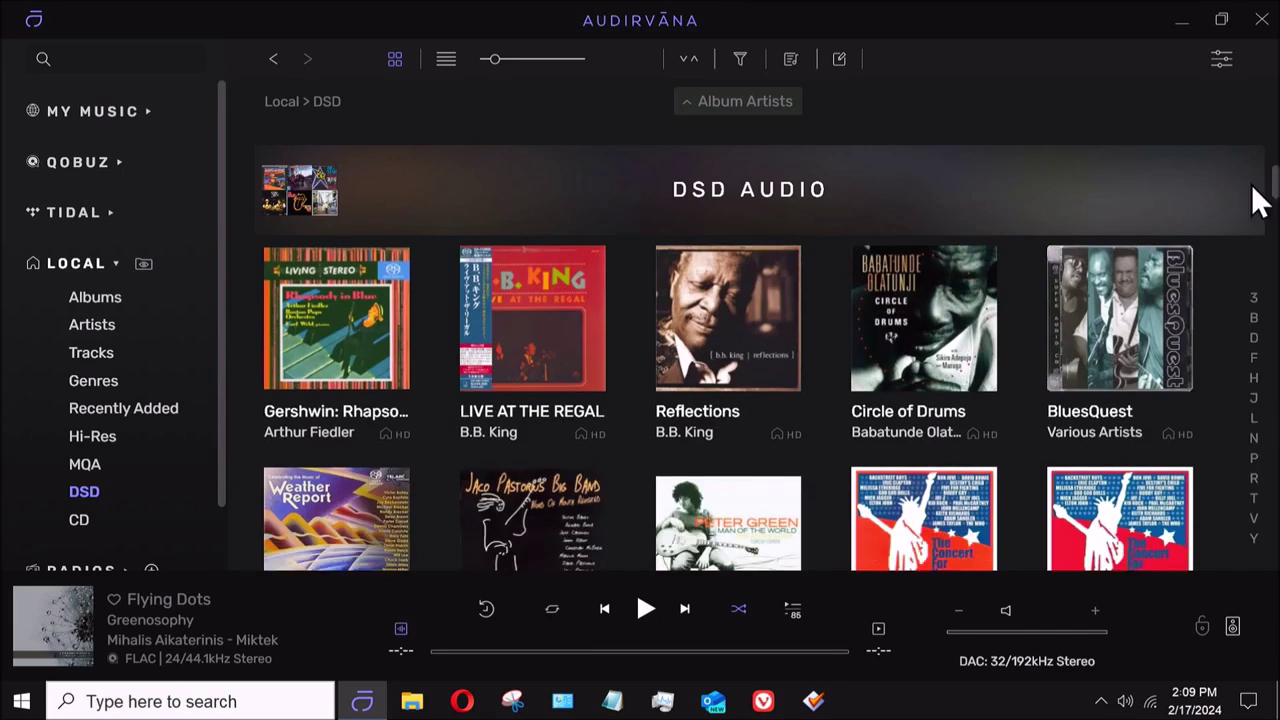
left_click(721, 278)
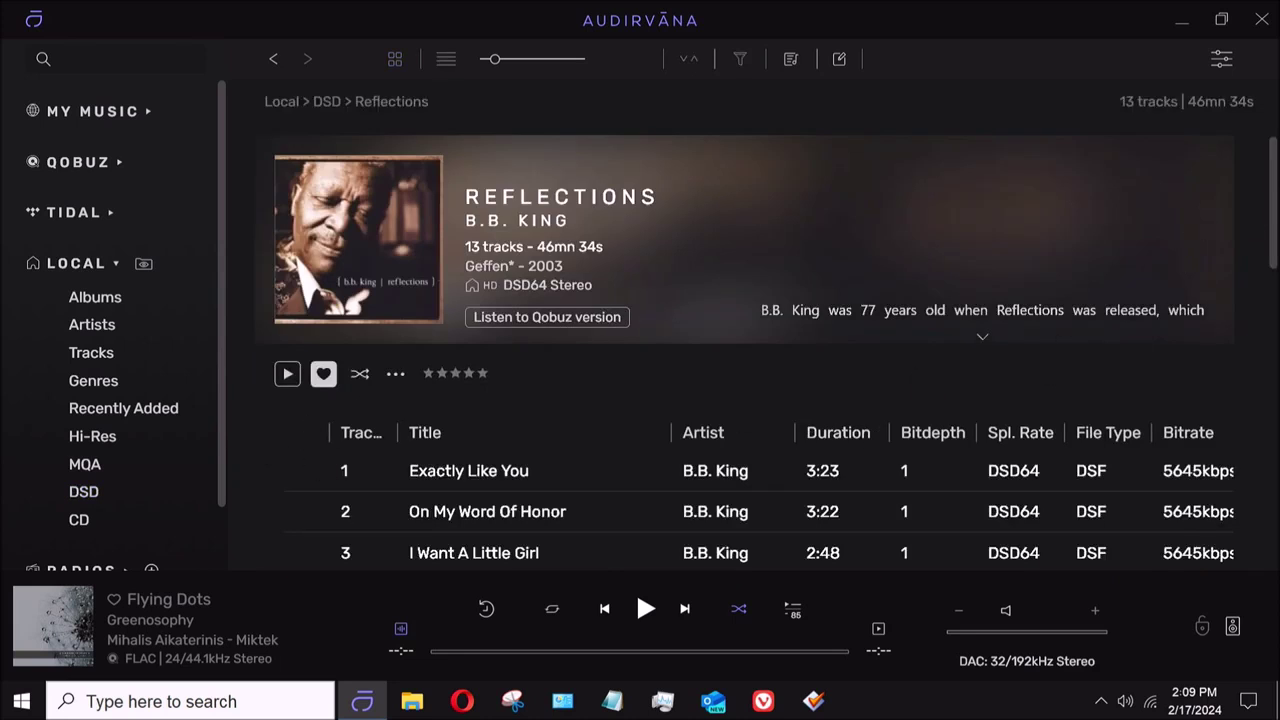
mouse_move(1274, 177)
left_mouse_down()
mouse_move(1260, 323)
mouse_move(1270, 170)
left_mouse_up()
left_click(1180, 22)
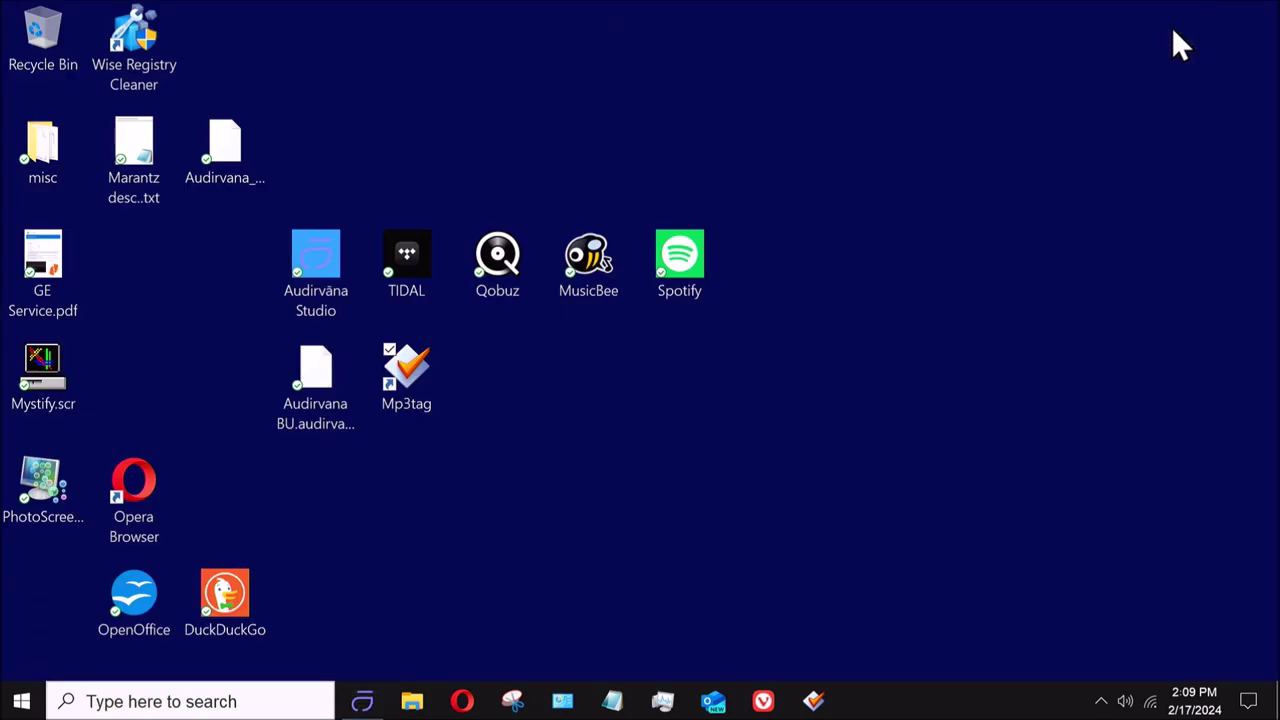
Open Mp3tag, load the folder D:\Digital Music\Aerosmith\Honkin' On Bobo and view its album, disc, year and codec columns
double_click(423, 386)
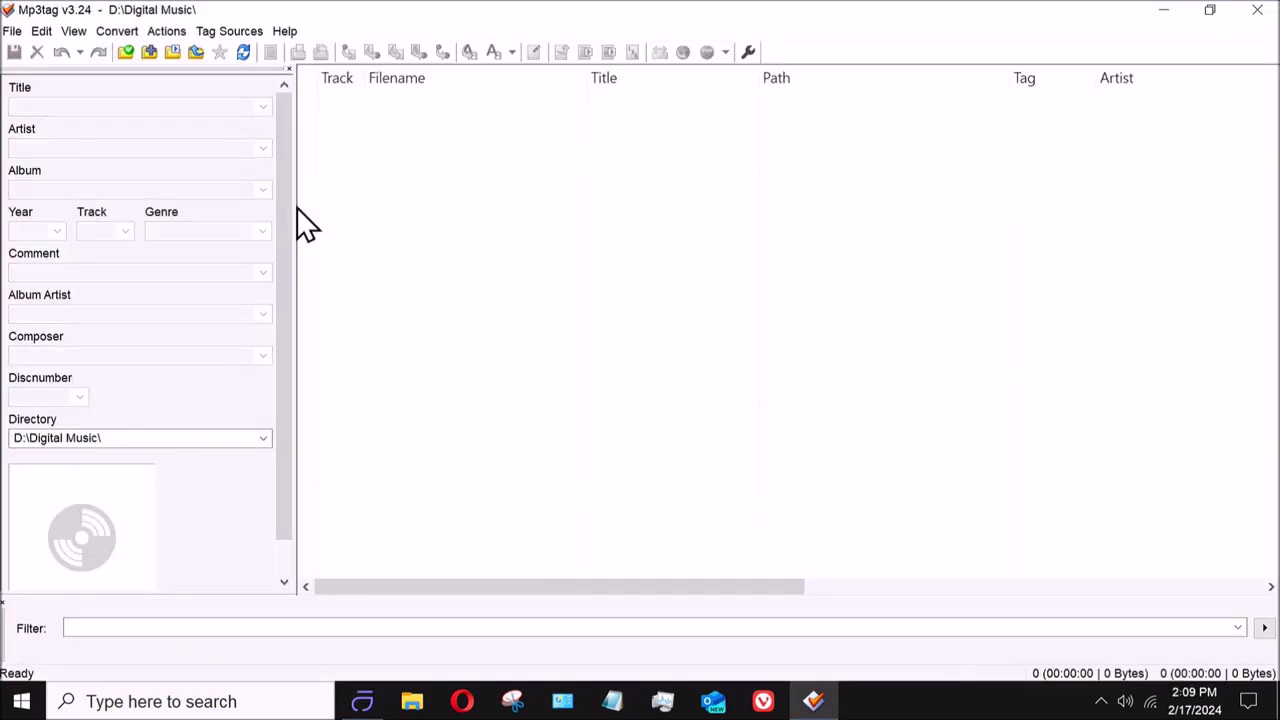
left_click(124, 51)
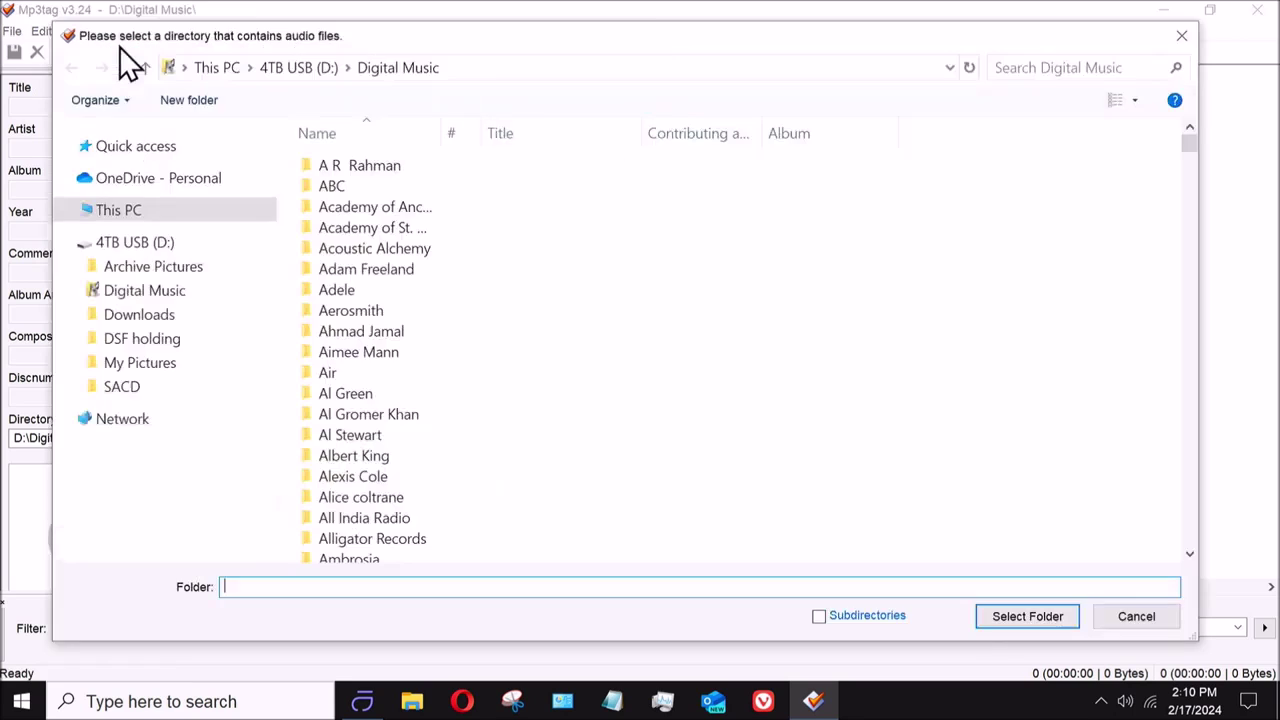
left_click(155, 294)
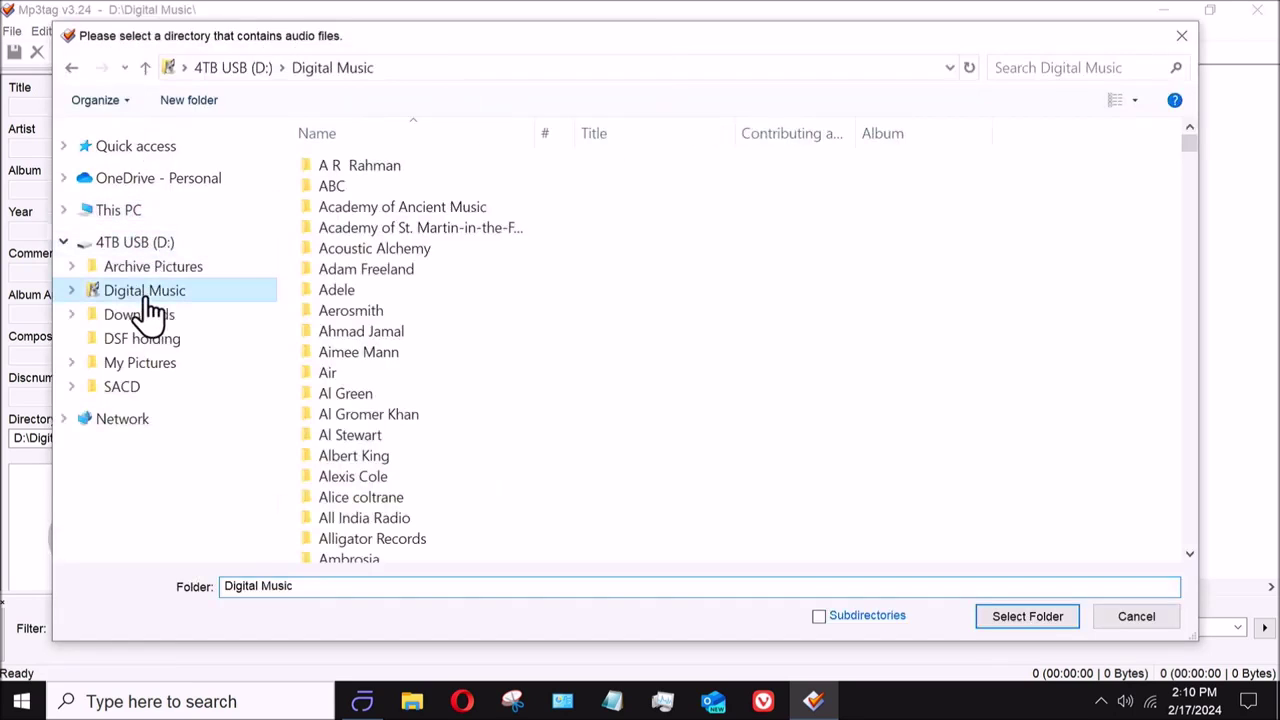
left_click(380, 312)
double_click(379, 310)
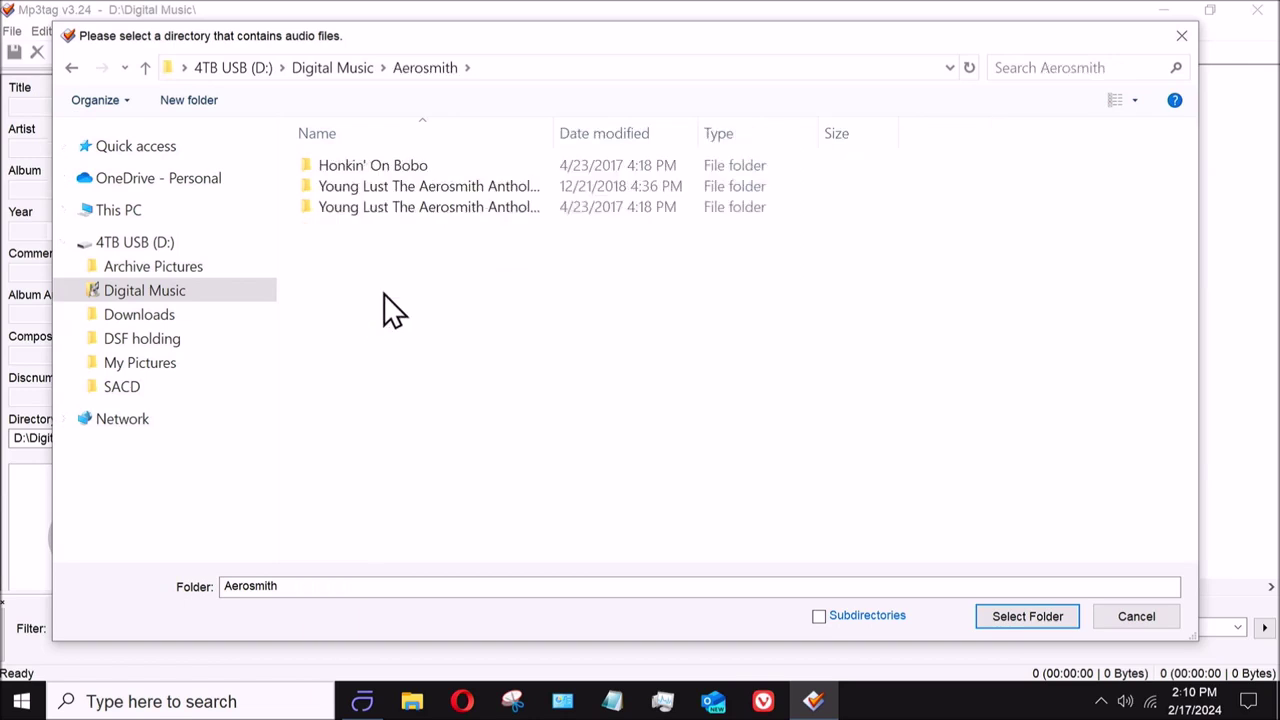
left_click(402, 169)
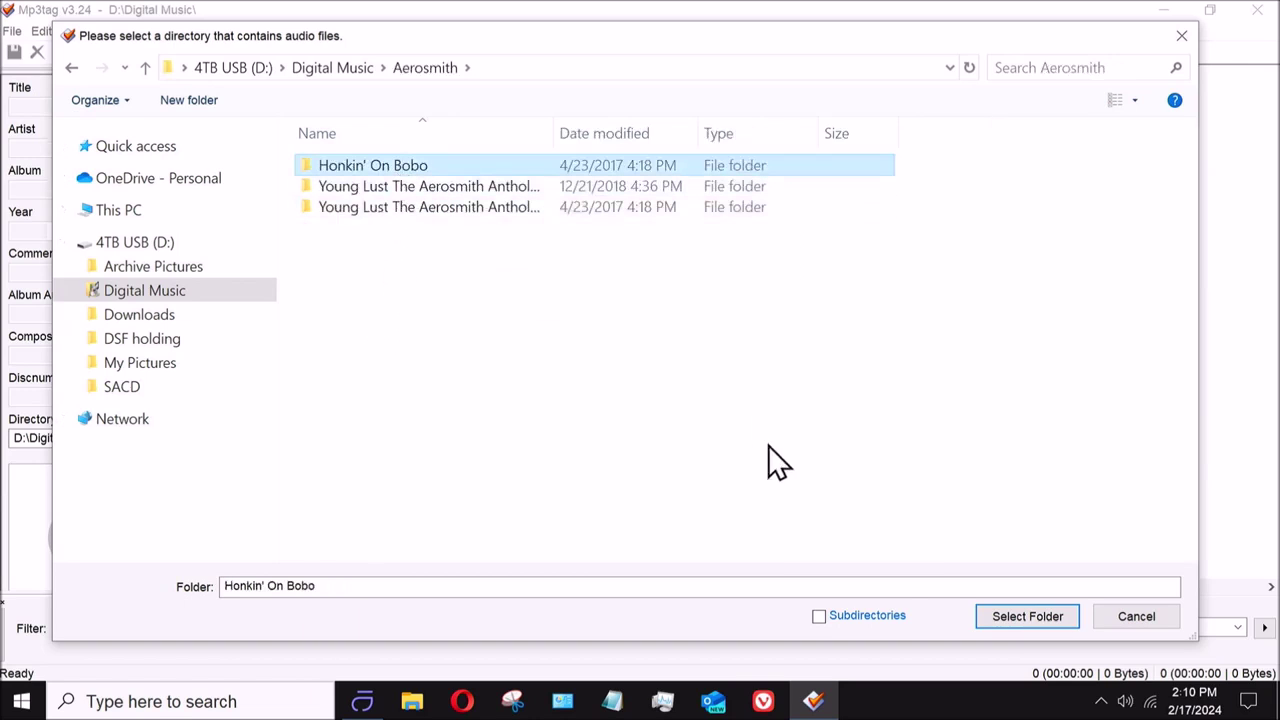
left_click(1012, 620)
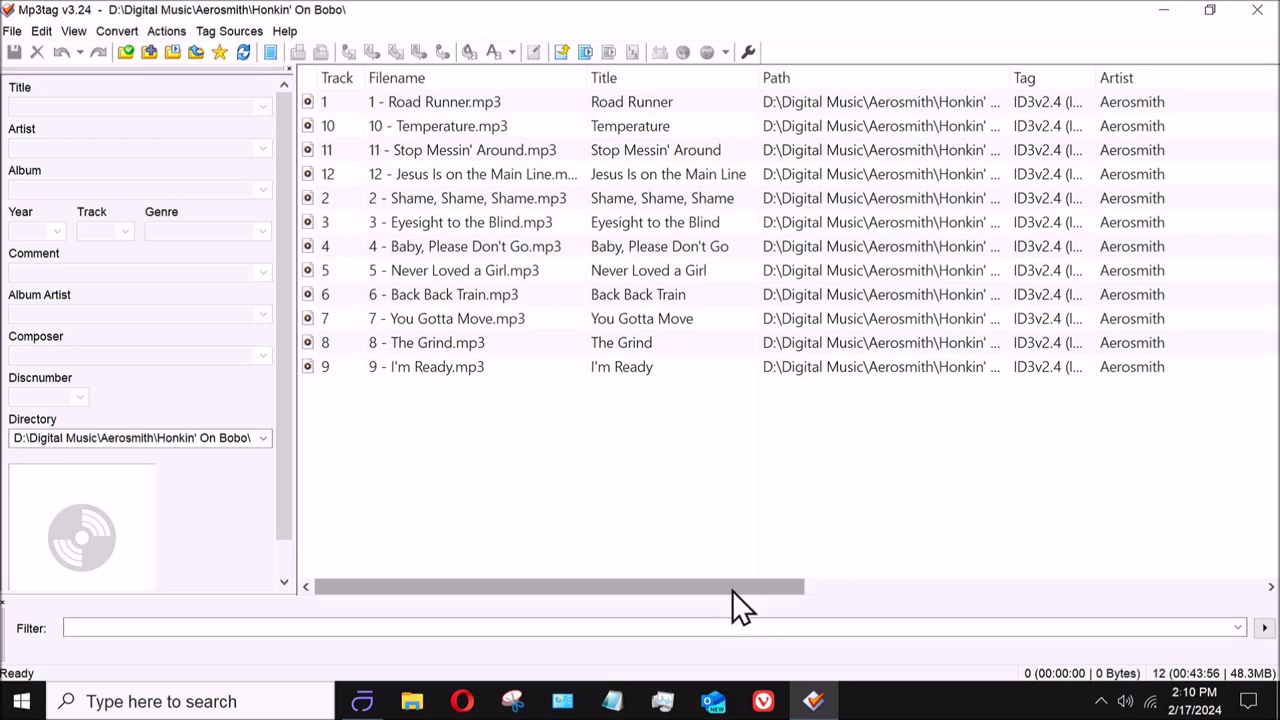
left_click_drag(732, 589, 1214, 646)
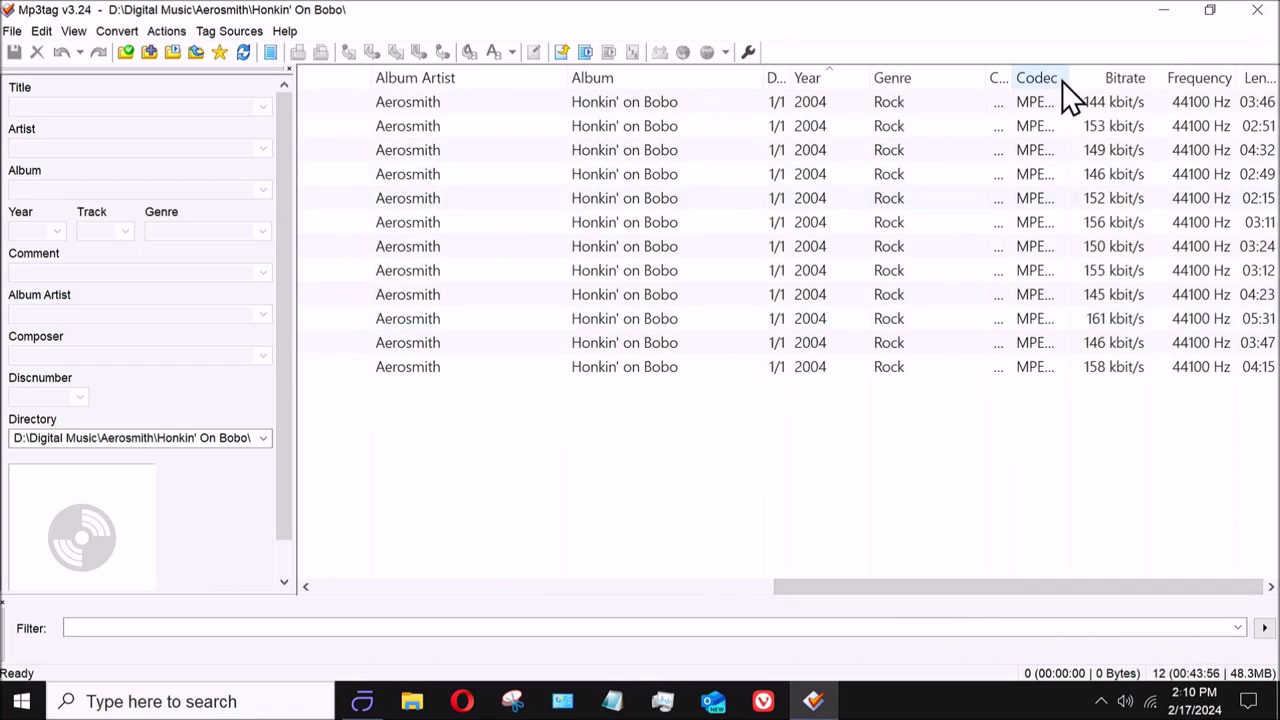
Widen the Codec column to fit its full text and view the remaining columns of the Honkin' on Bobo tracks
left_click_drag(1066, 77, 1130, 91)
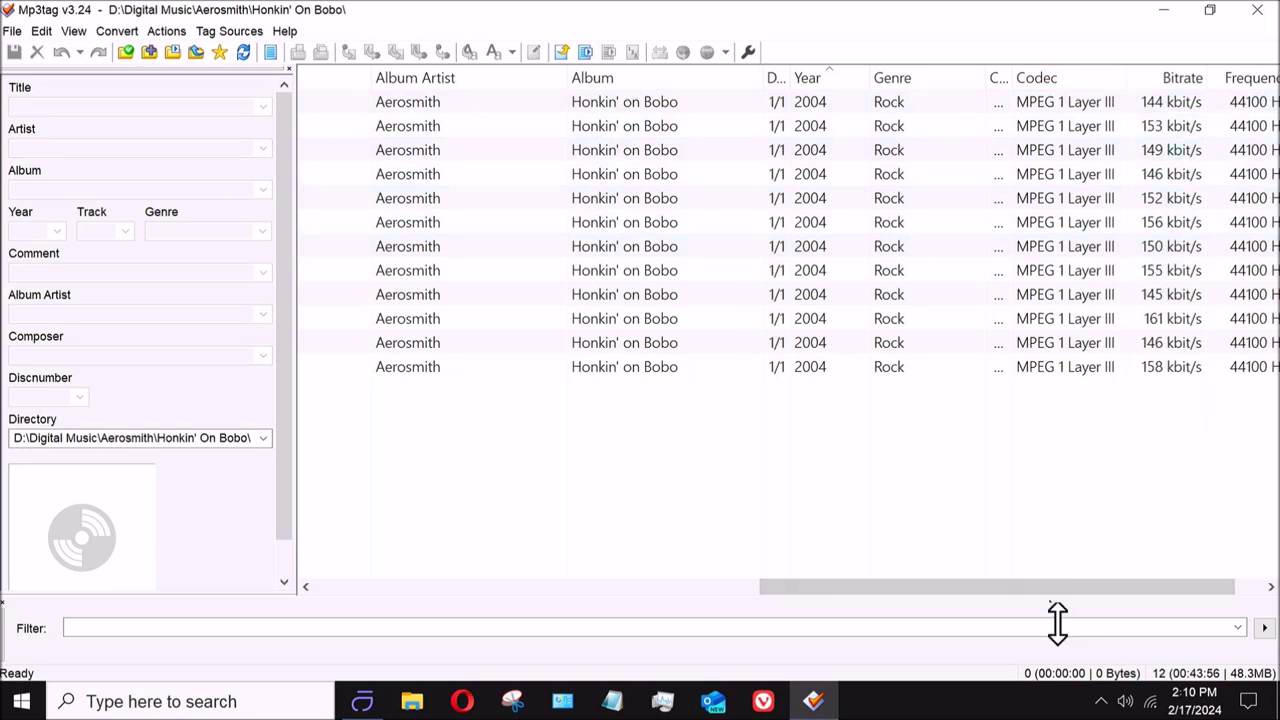
left_click_drag(1050, 589, 1183, 597)
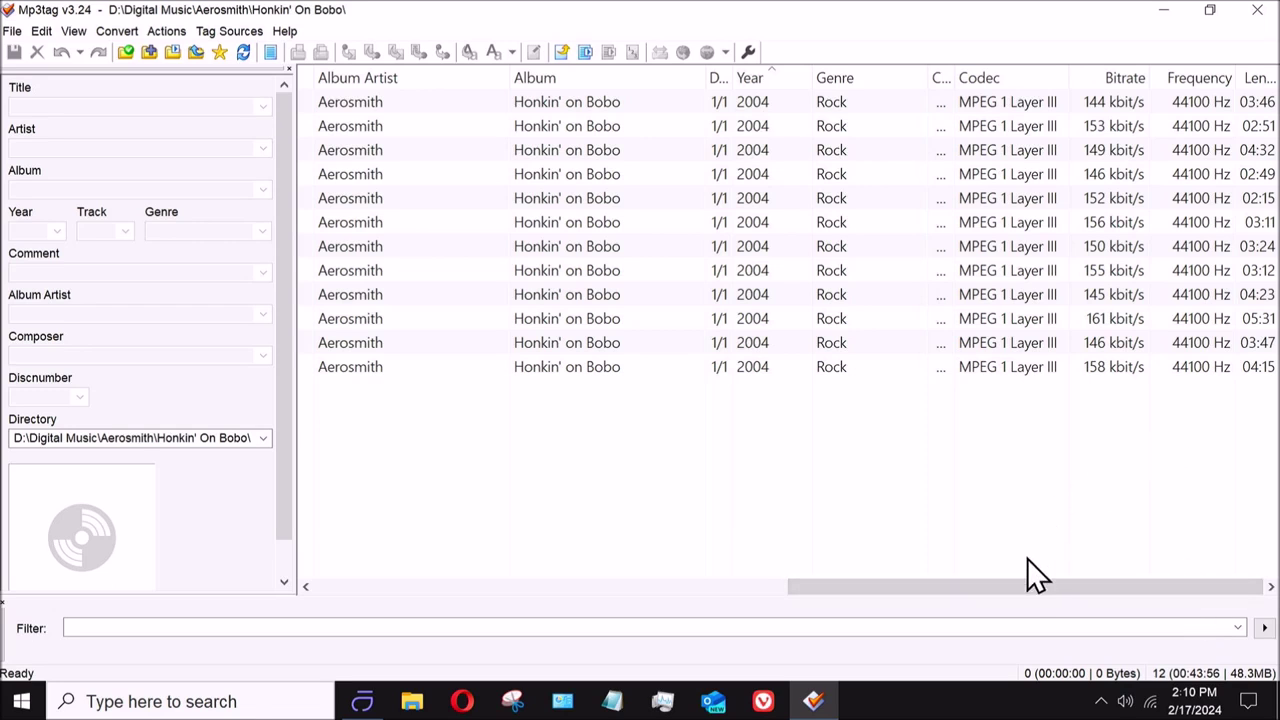
left_click_drag(1017, 585, 401, 562)
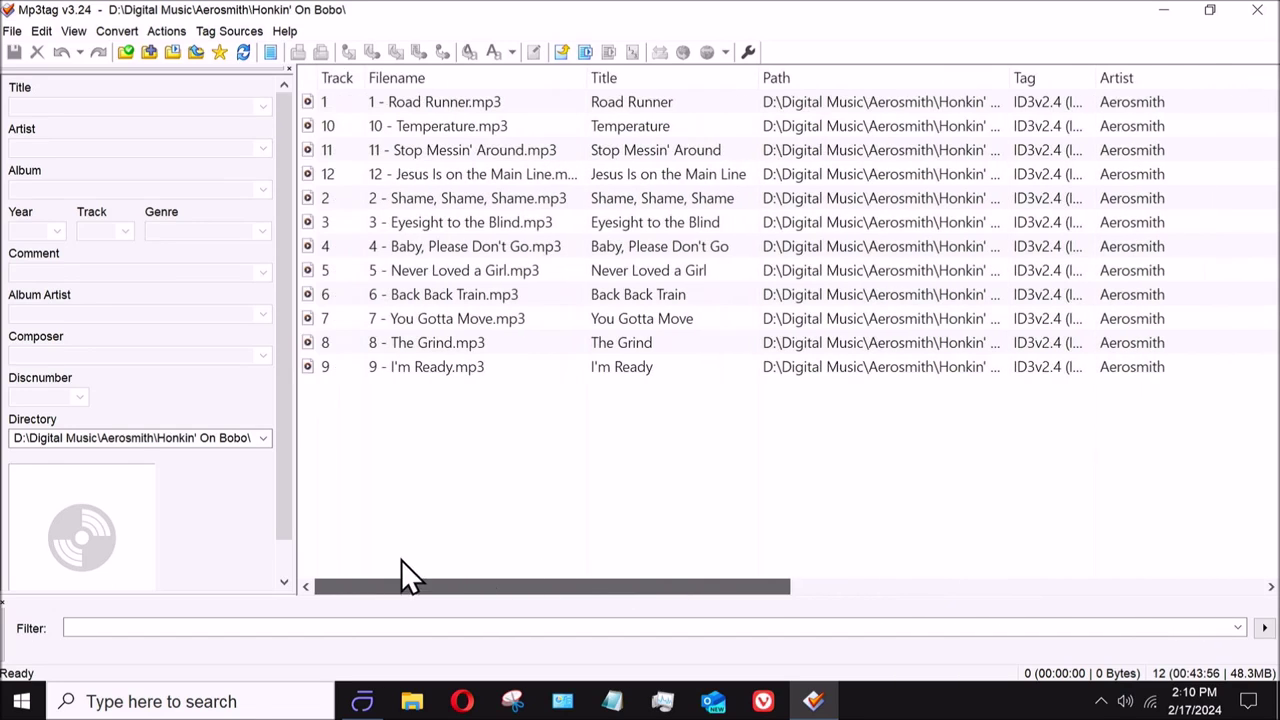
Select all the Honkin' on Bobo tracks, set their disc number to blank and save the tags
left_click(268, 55)
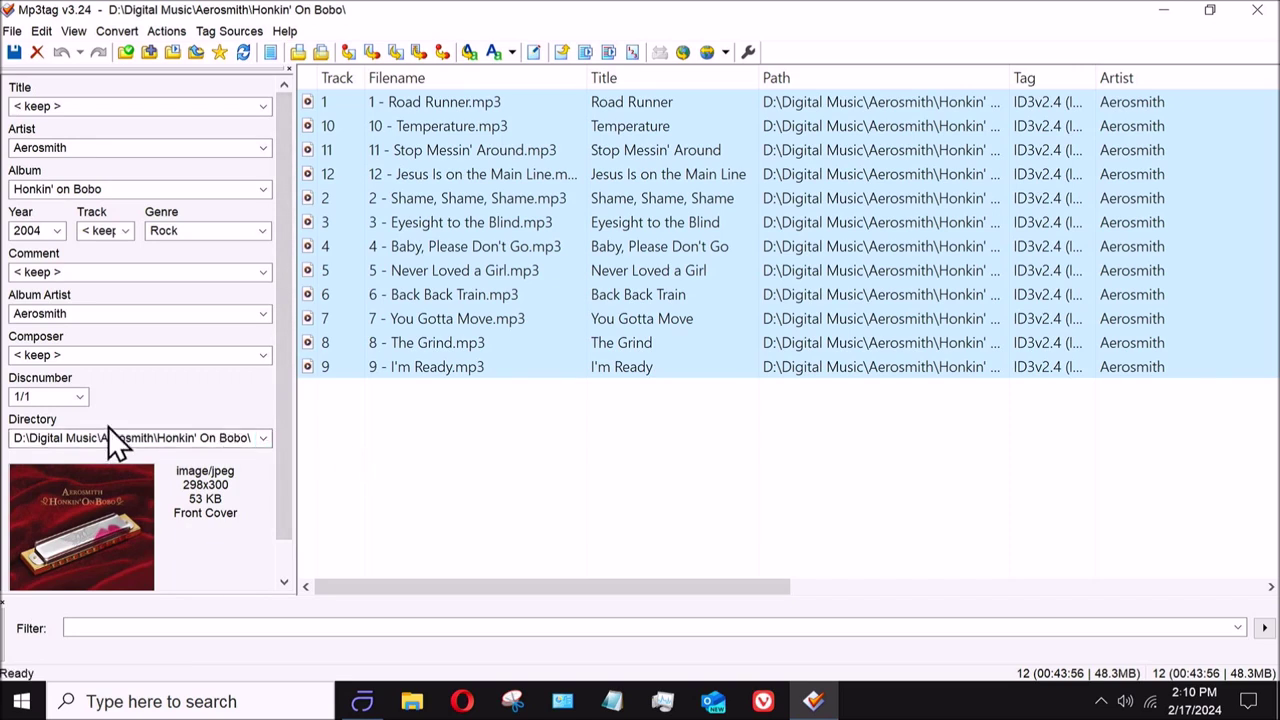
left_click(79, 399)
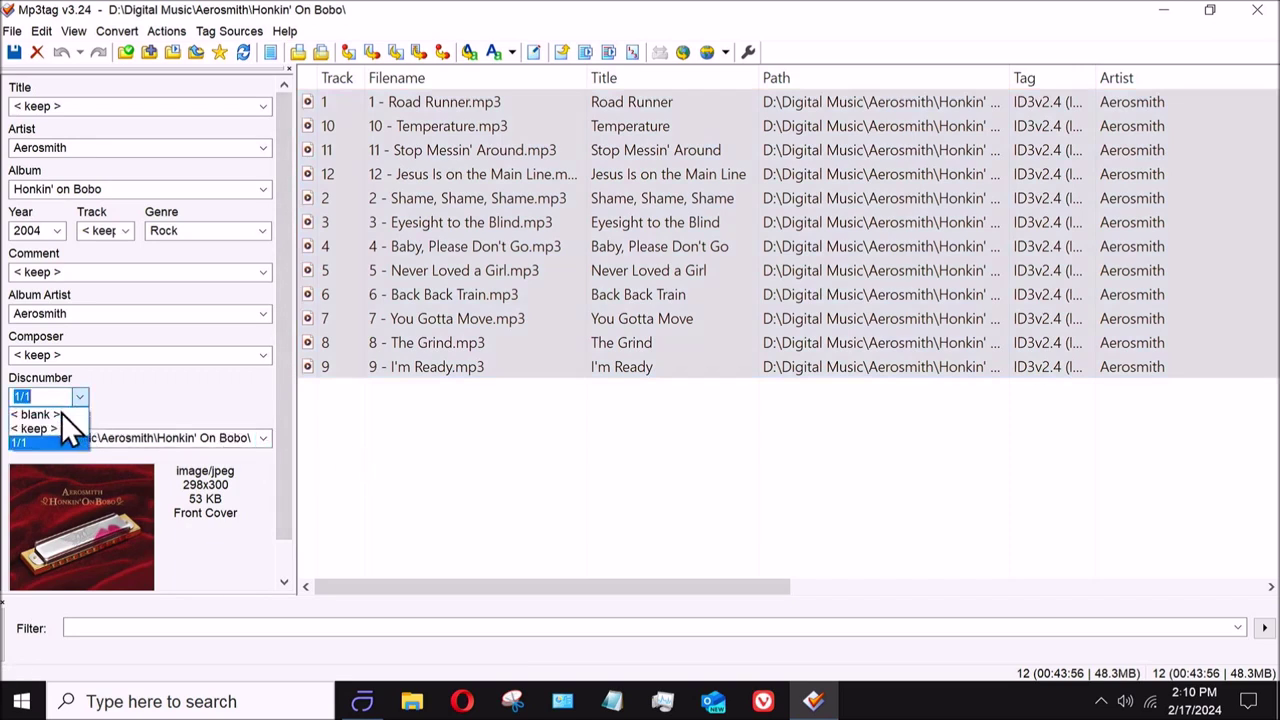
left_click(47, 413)
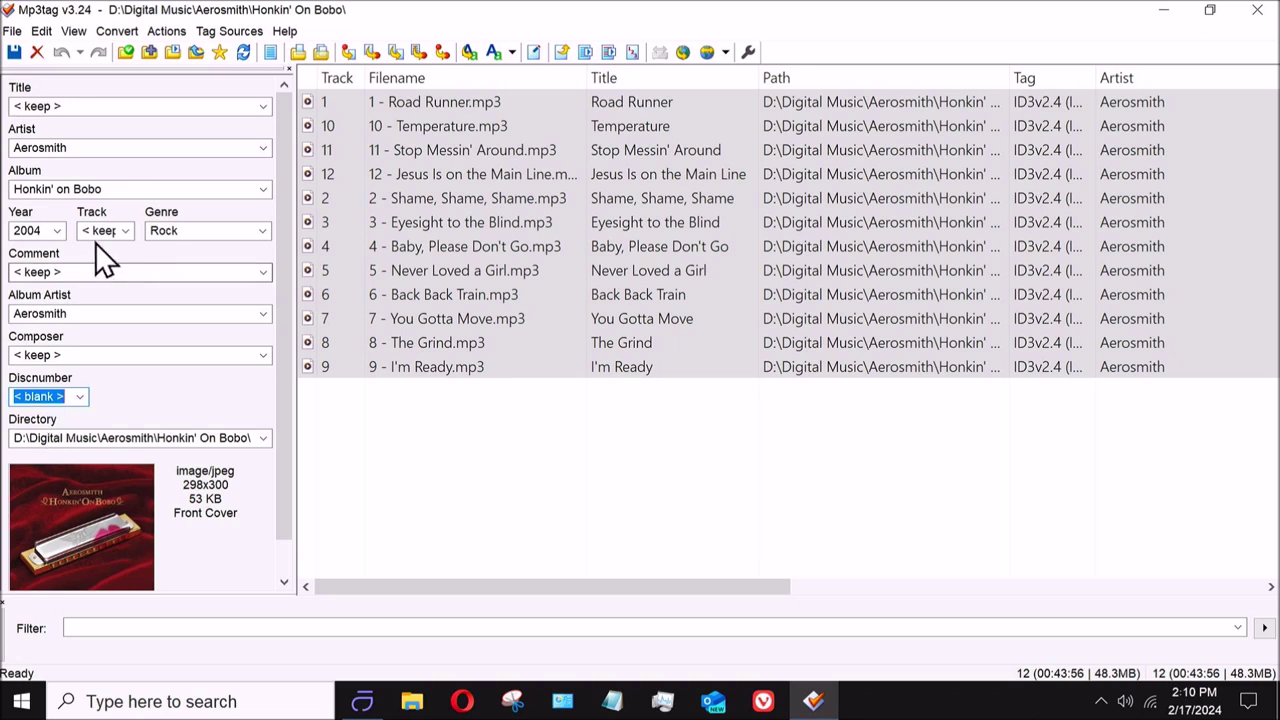
left_click(14, 52)
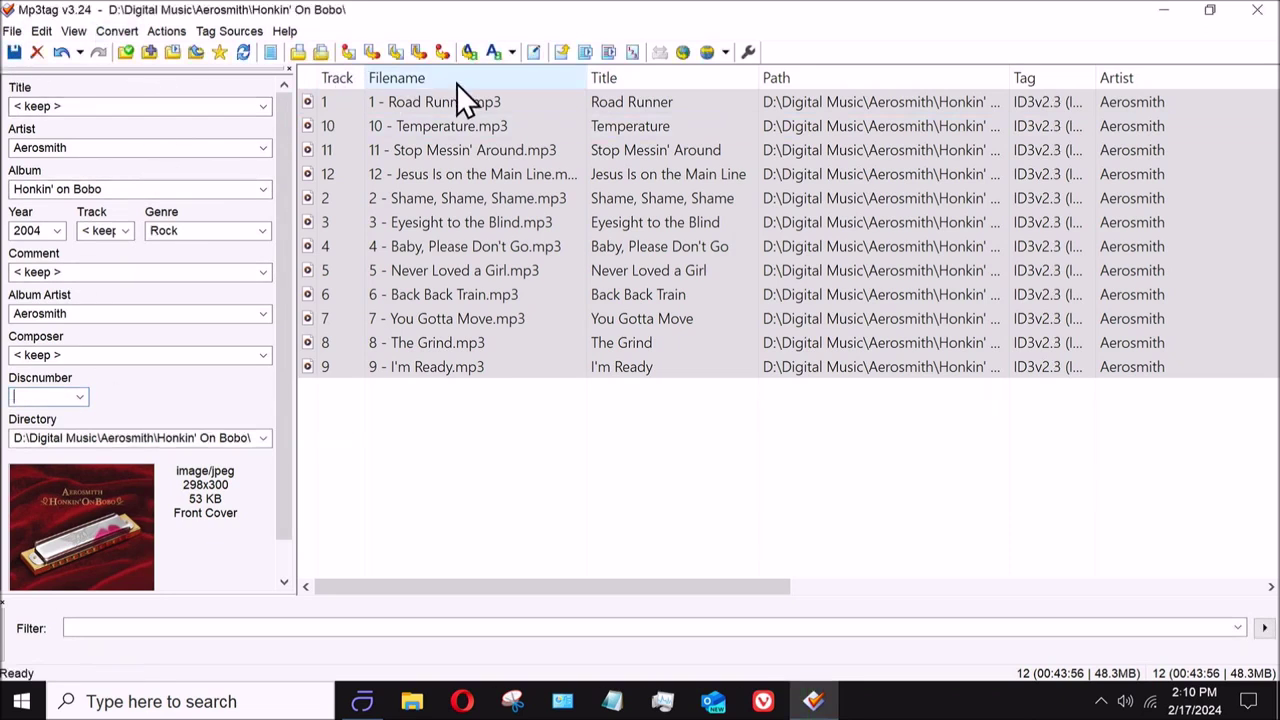
View the Auto-numbering Wizard's options for track and disc numbers and close it without applying any
left_click(630, 53)
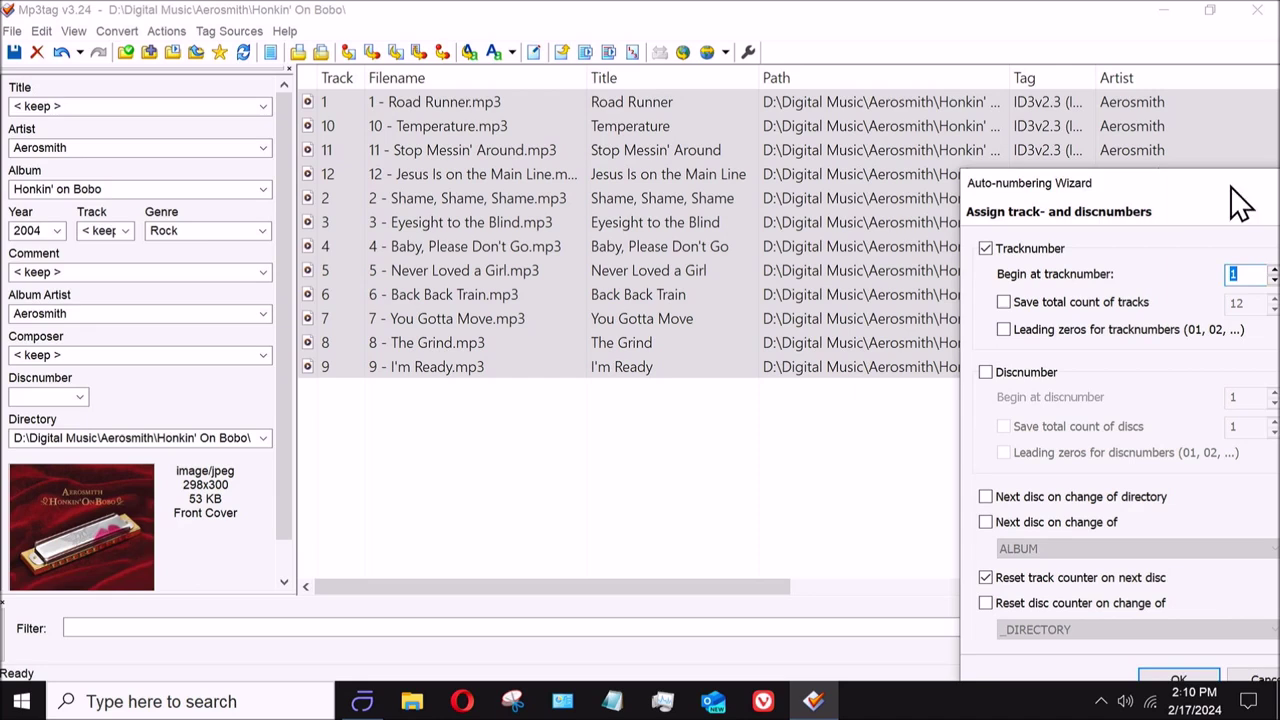
left_click_drag(1222, 195, 1050, 18)
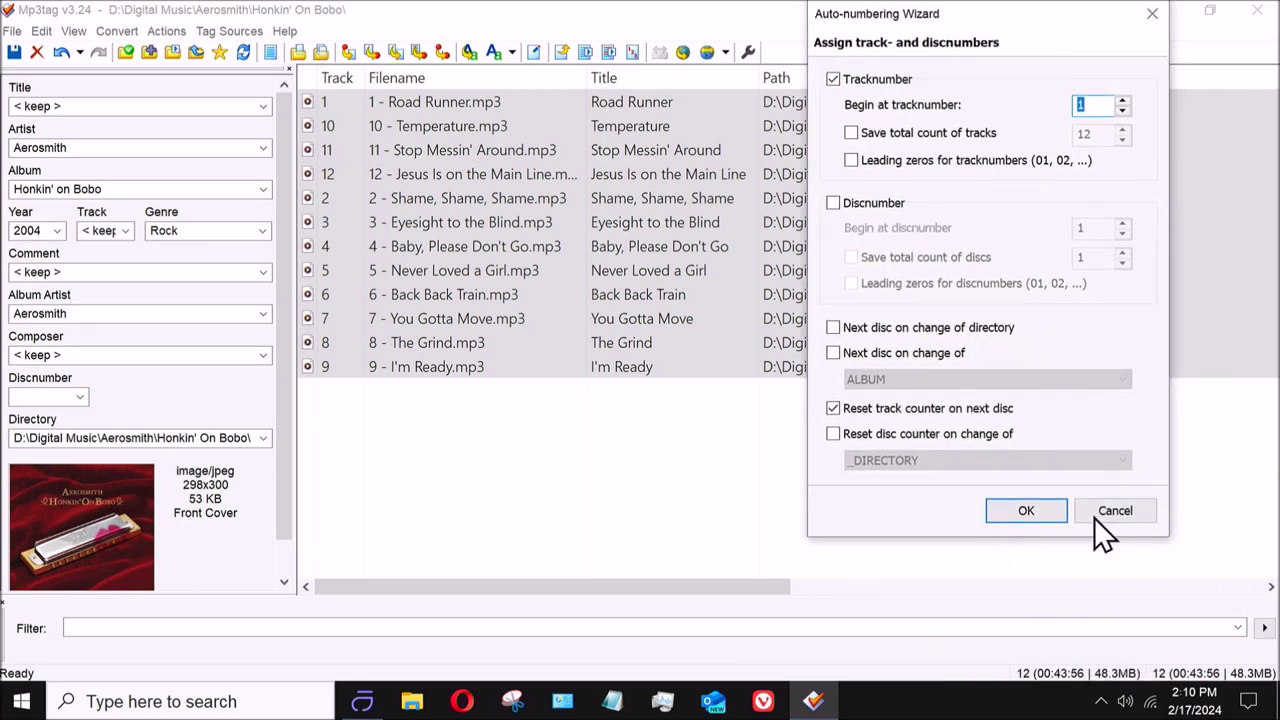
left_click(1108, 513)
Sort the tracks by track number, save their tags and close Mp3tag
left_click(330, 78)
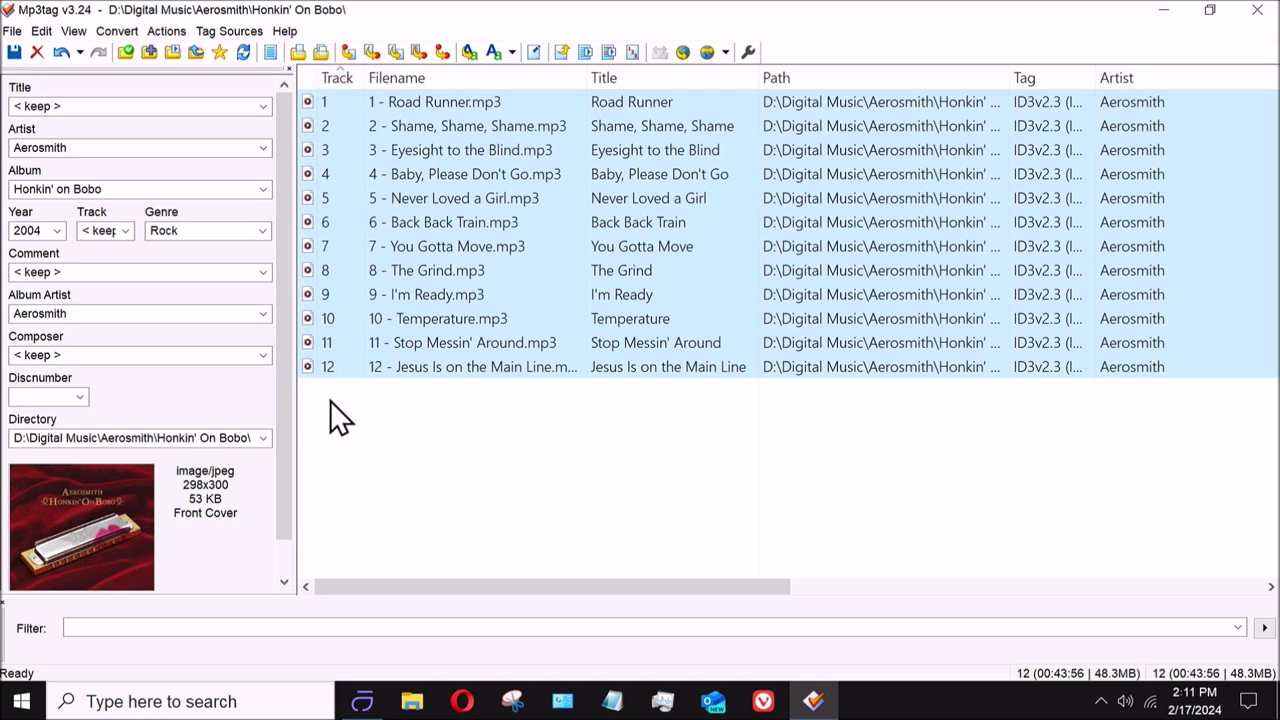
left_click(14, 52)
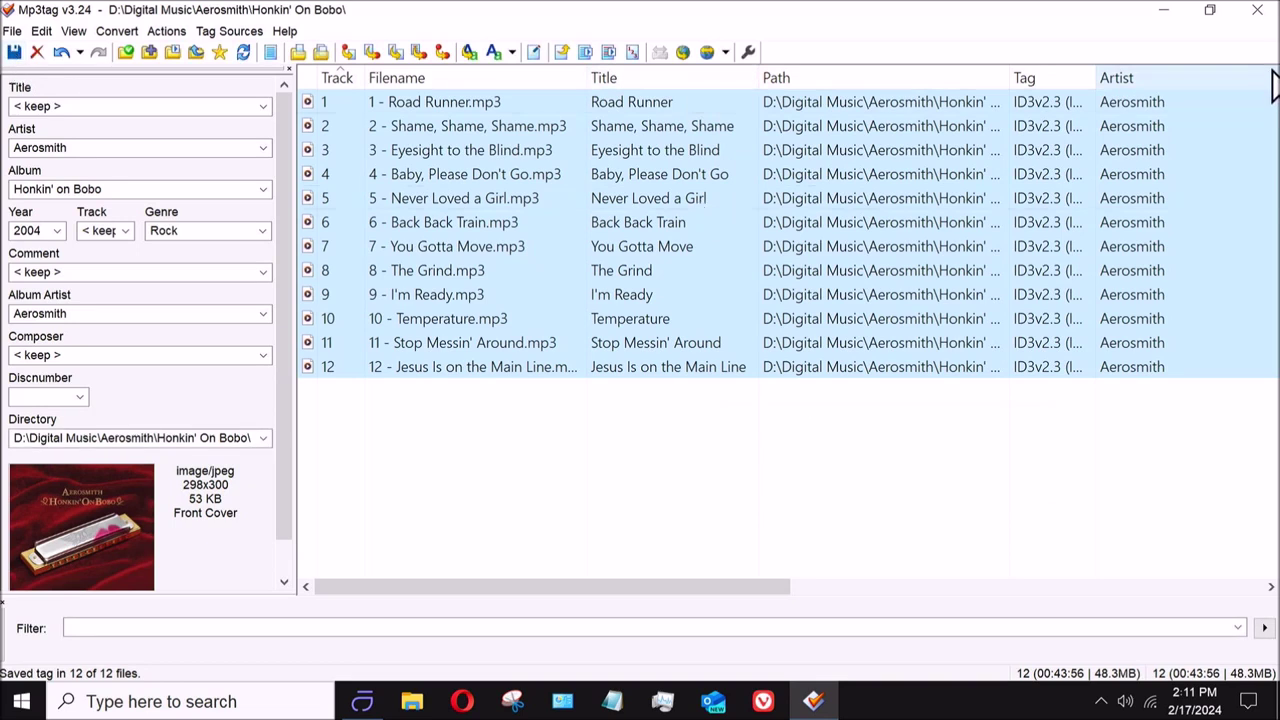
left_click(1257, 10)
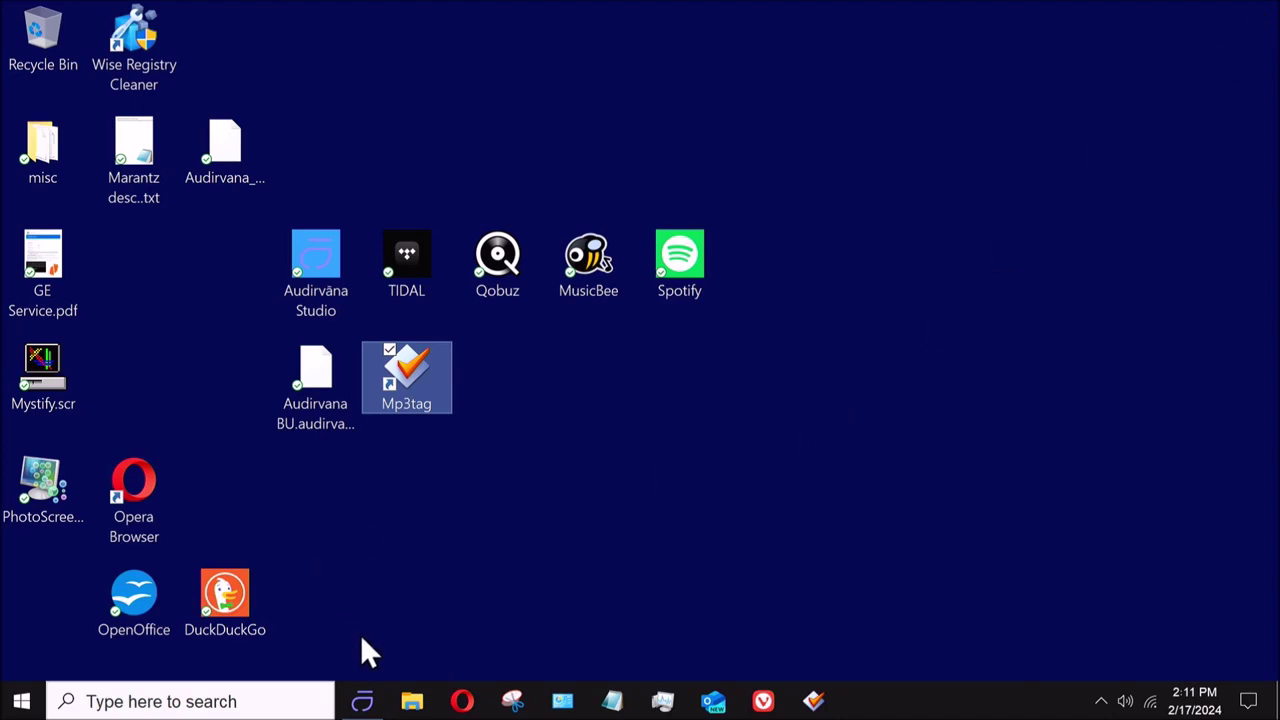
Switch to Audirvana and open the Aerosmith page among the local artists
left_click(362, 701)
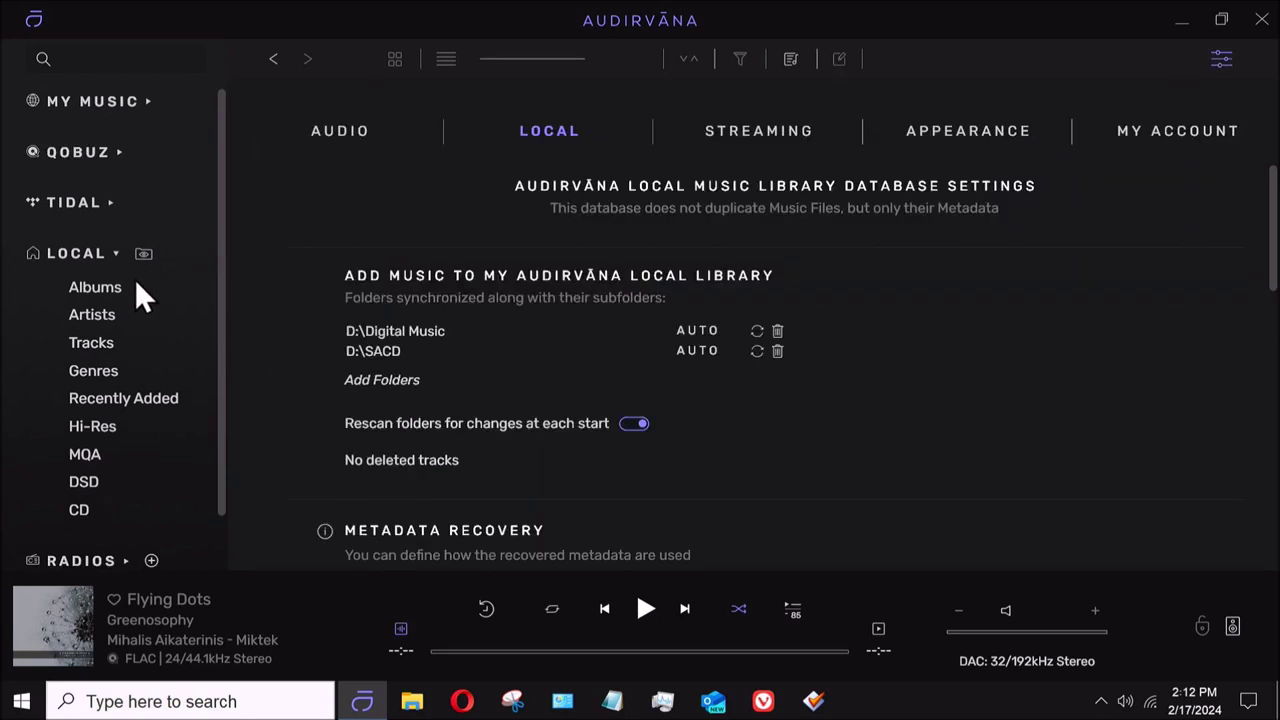
left_click(100, 316)
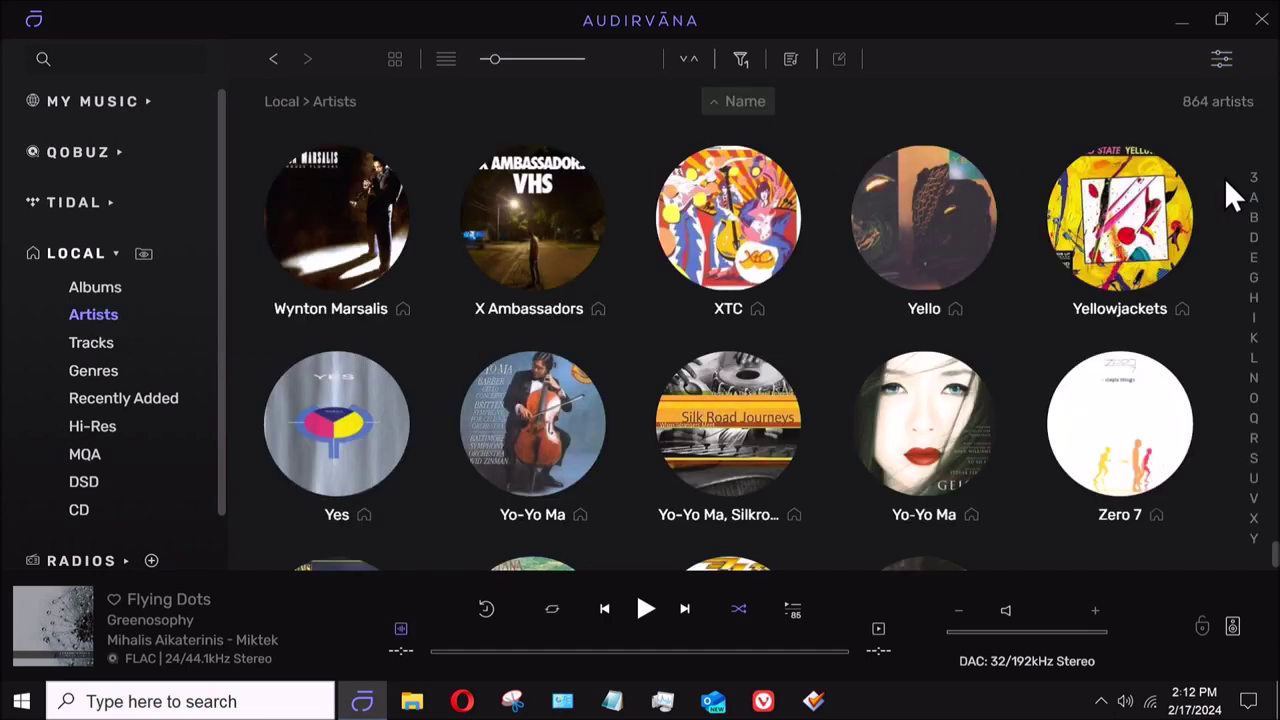
left_click(1252, 197)
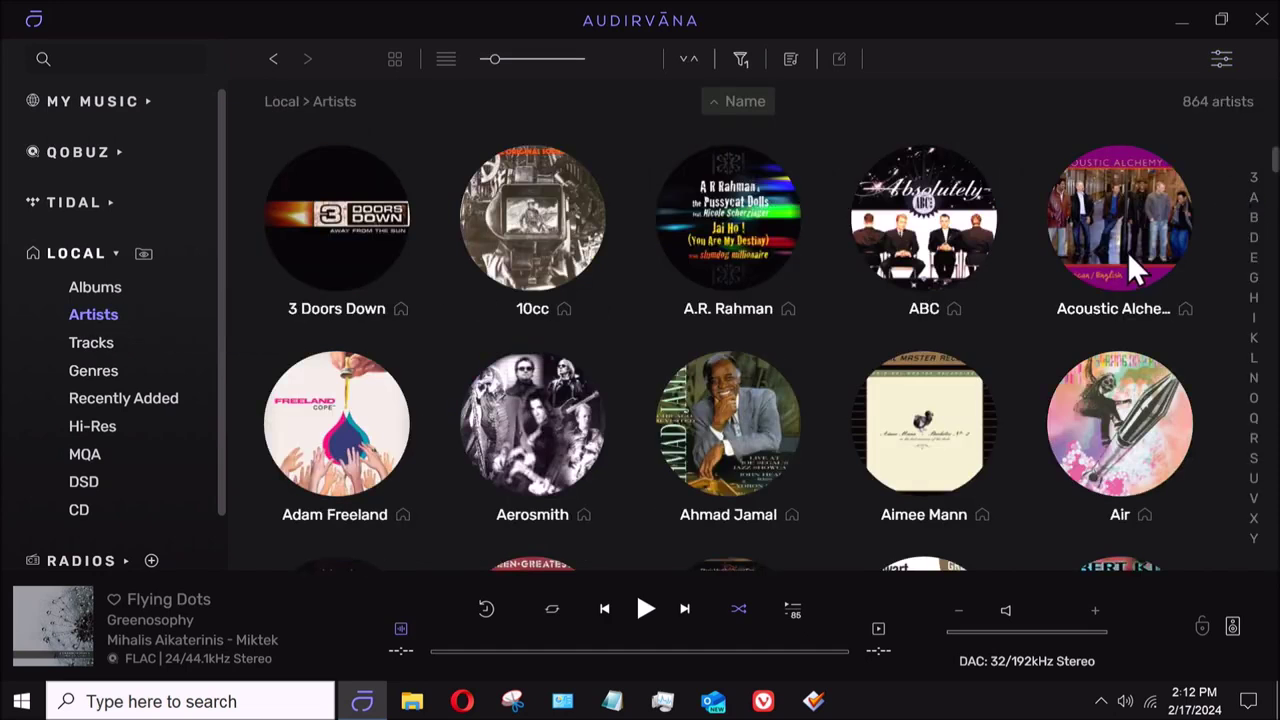
left_click(579, 400)
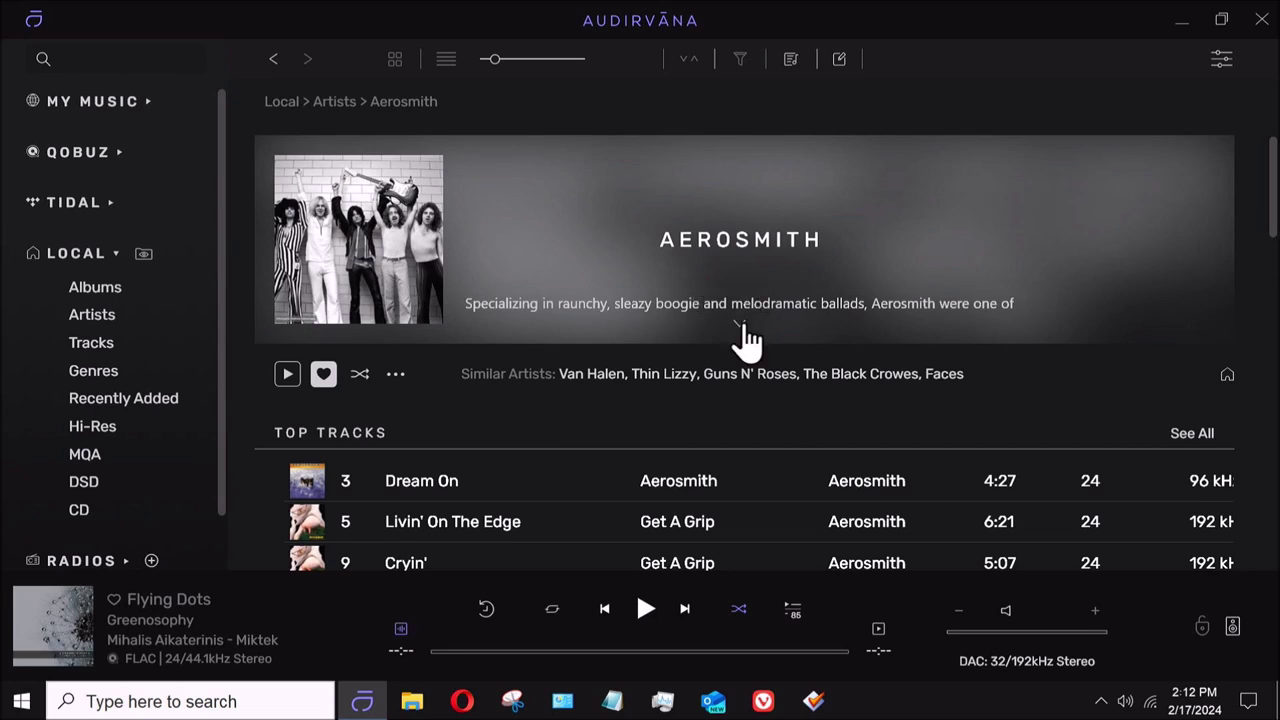
Expand the Aerosmith biography, look through it to the end and collapse it again
double_click(739, 324)
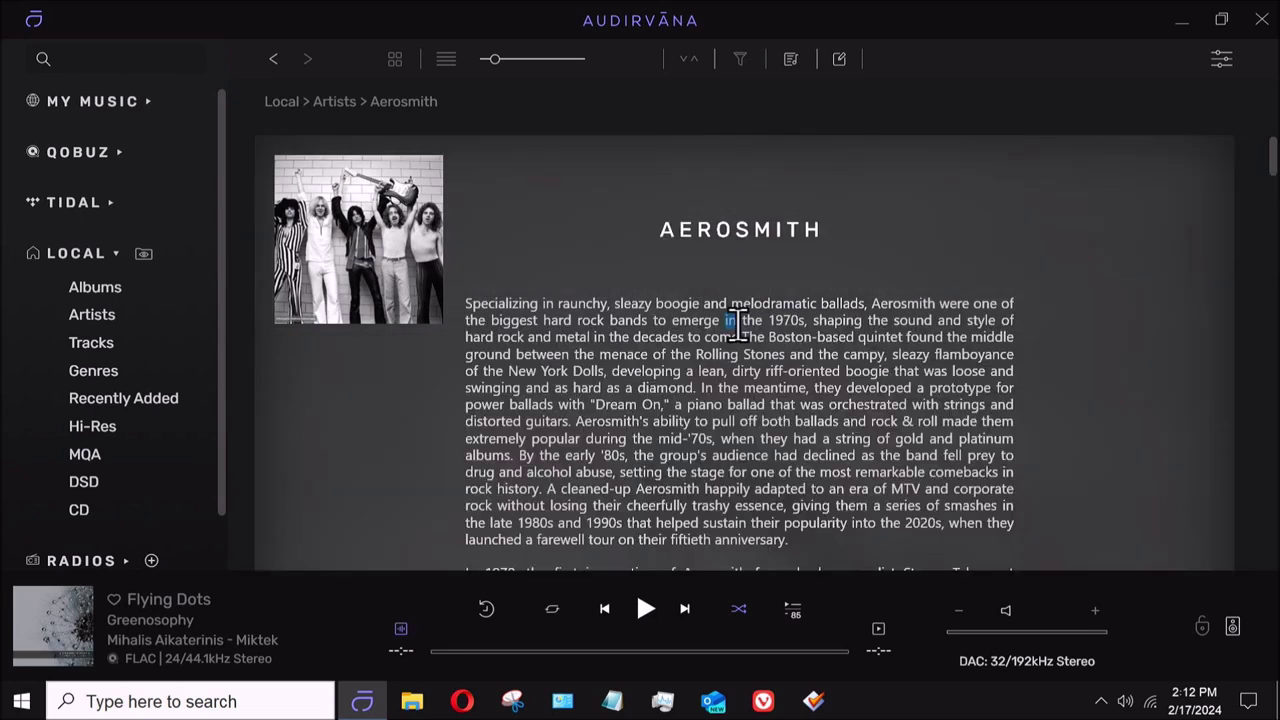
left_click_drag(1273, 158, 1274, 420)
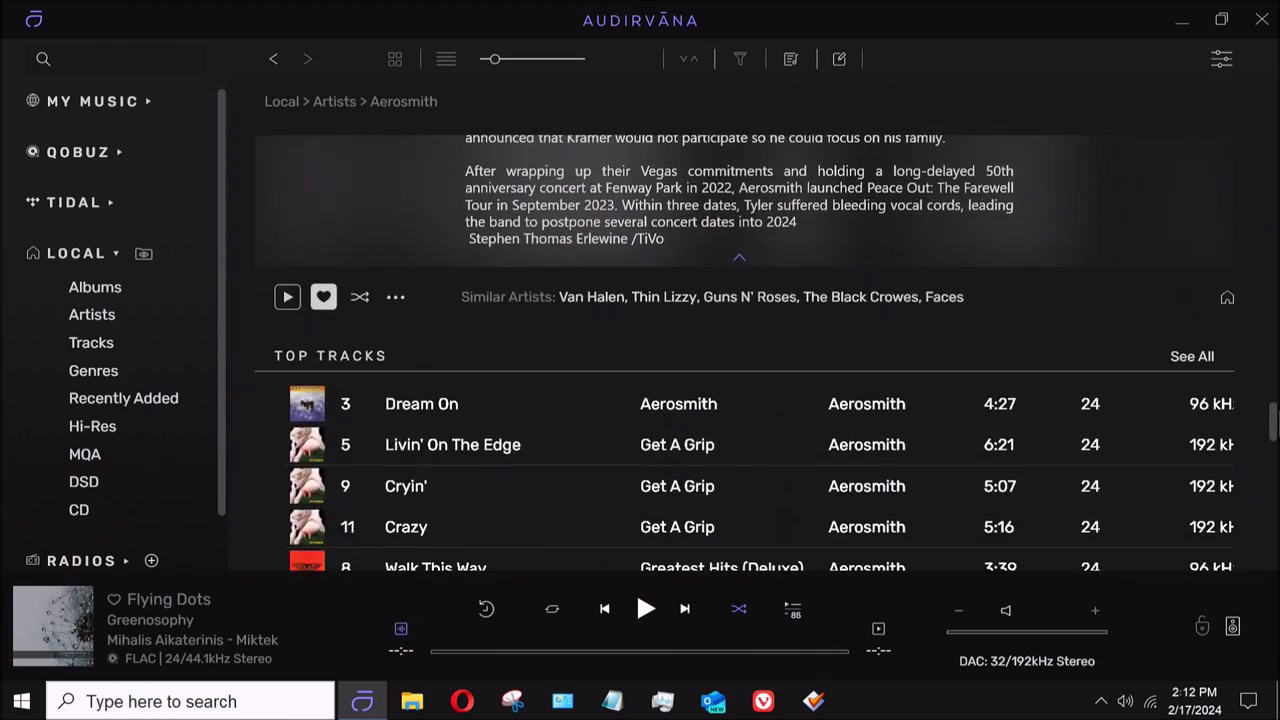
left_click(740, 258)
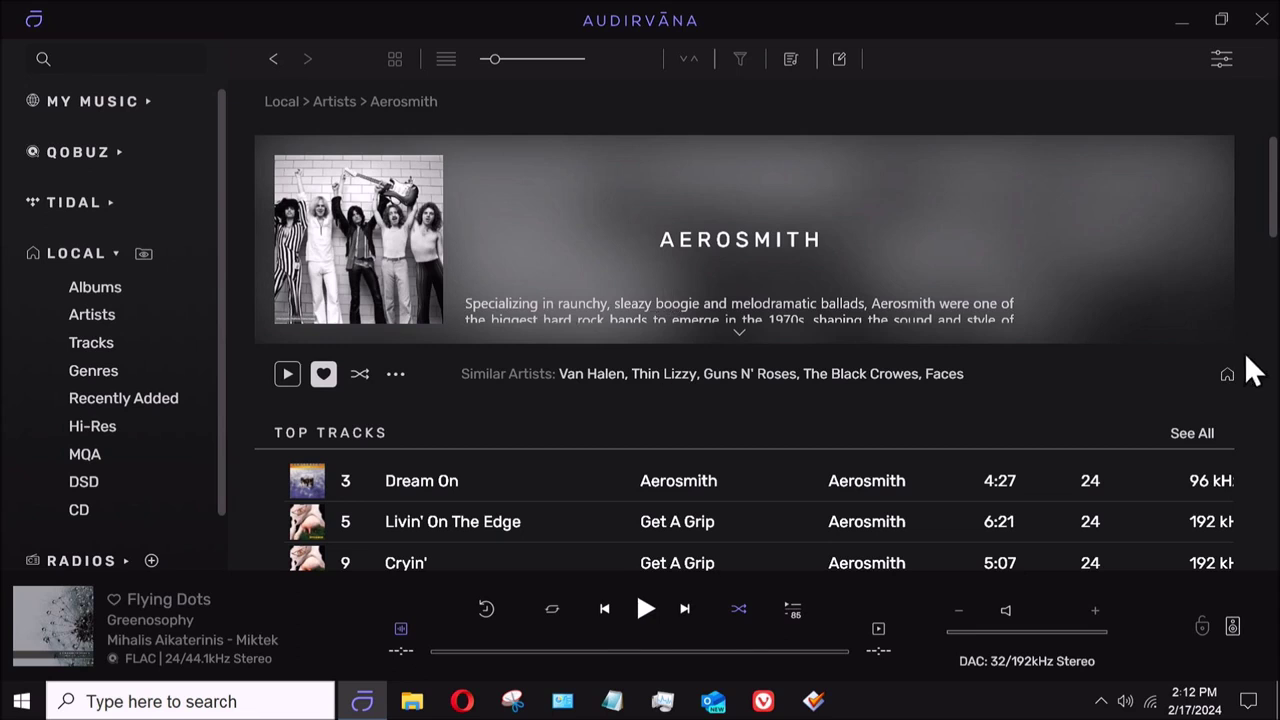
Open Honkin' on Bobo from Aerosmith's local albums and check the order of its track list
left_click_drag(1274, 208, 1273, 243)
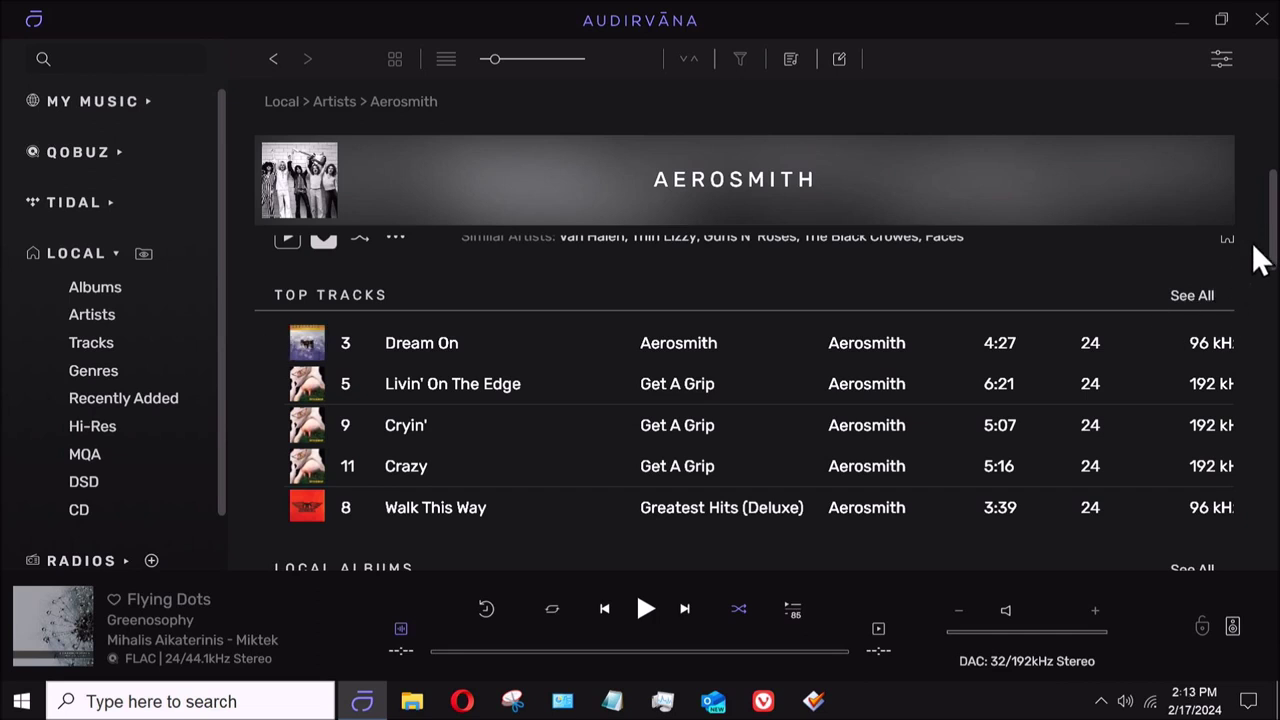
left_click_drag(1274, 255, 1274, 326)
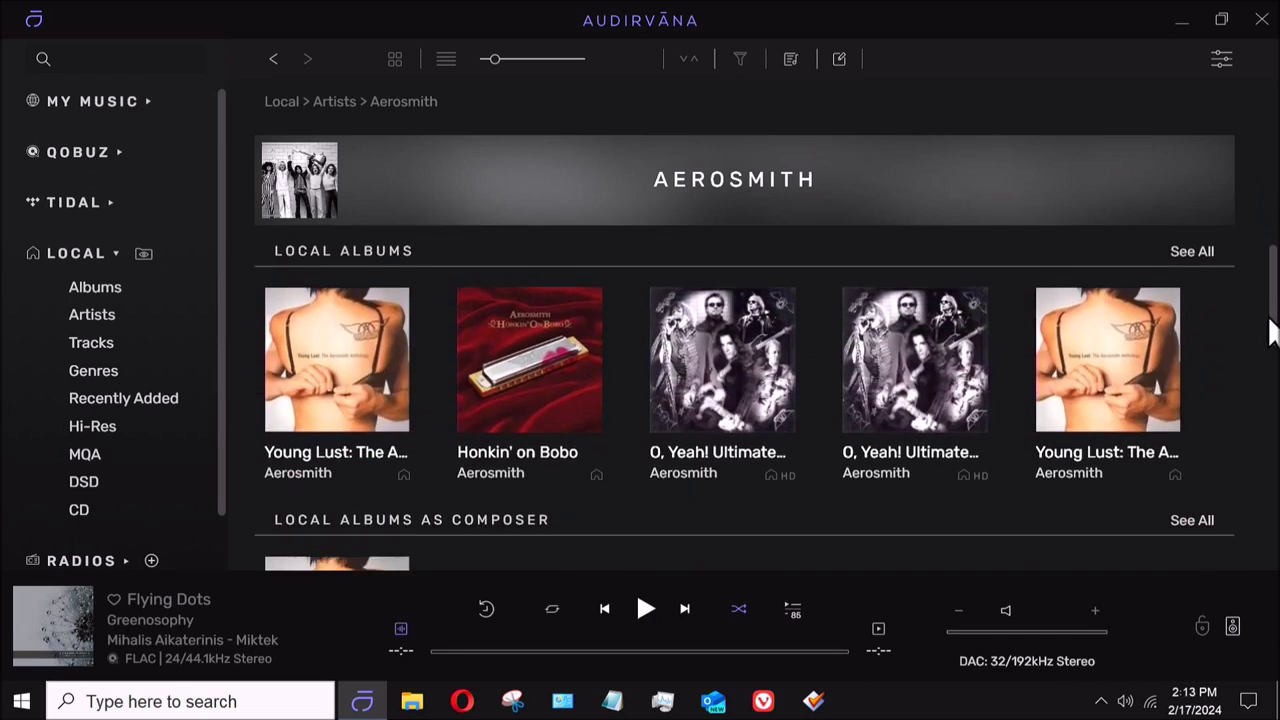
left_click(505, 320)
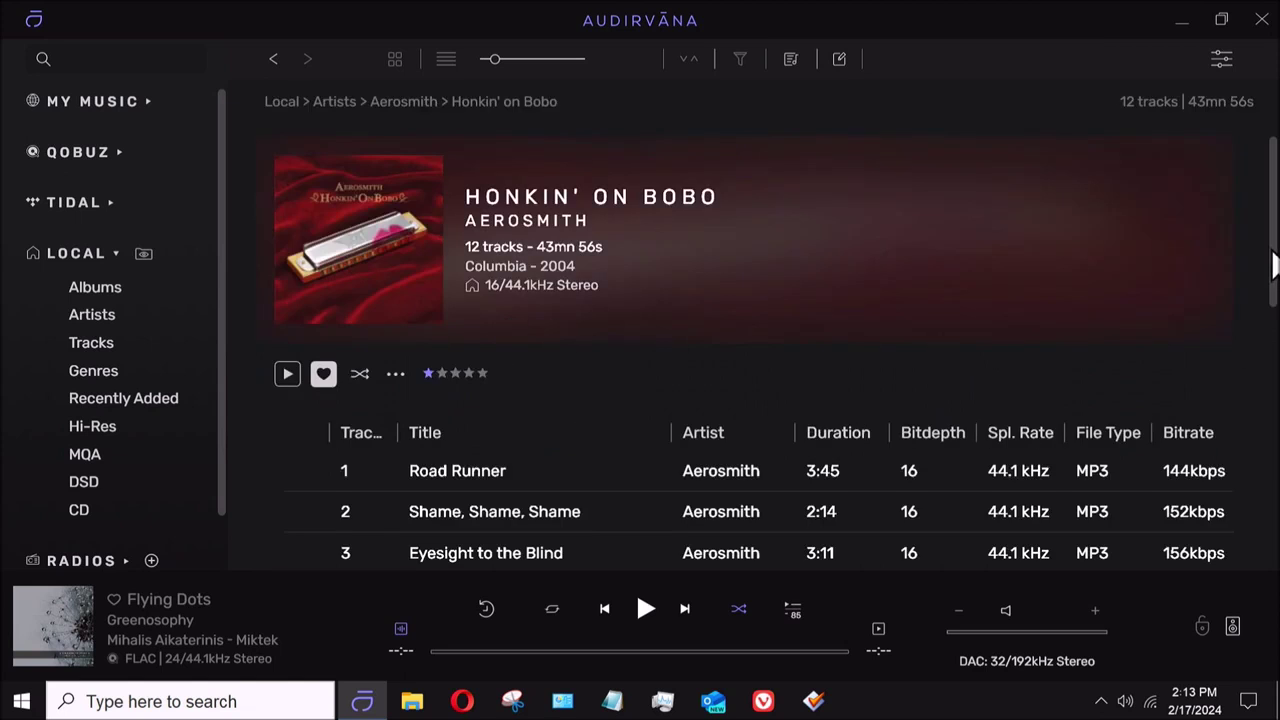
left_click_drag(1274, 257, 1274, 322)
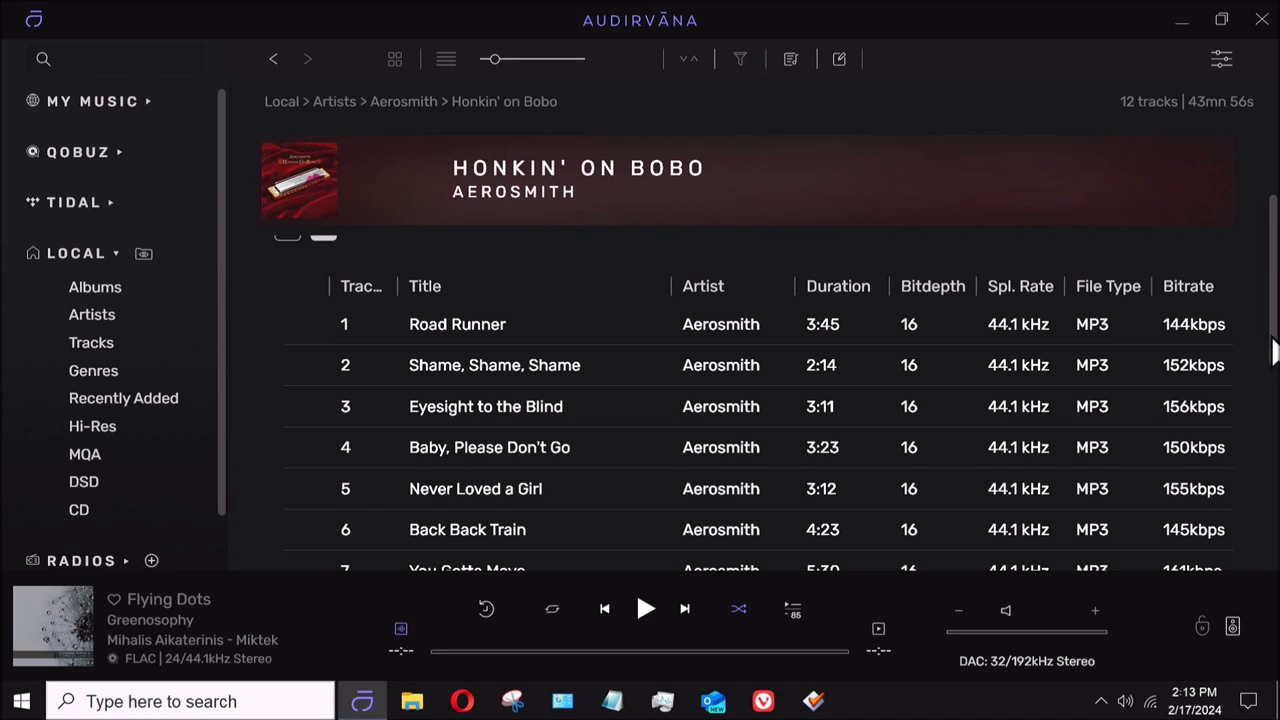
scroll(1270, 350, "up", 2)
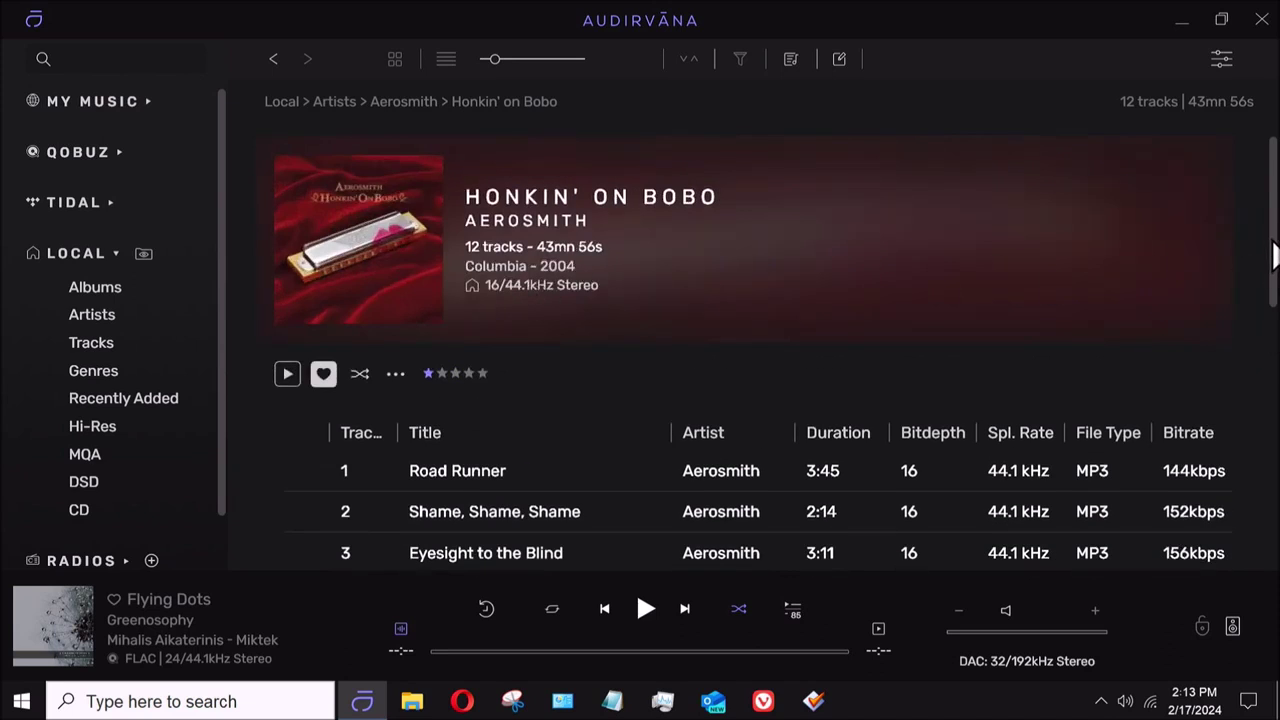
scroll(1275, 290, "down", 1)
left_click_drag(1275, 290, 1270, 155)
View the favorite albums in My Music, then minimize Audirvana
left_click(145, 101)
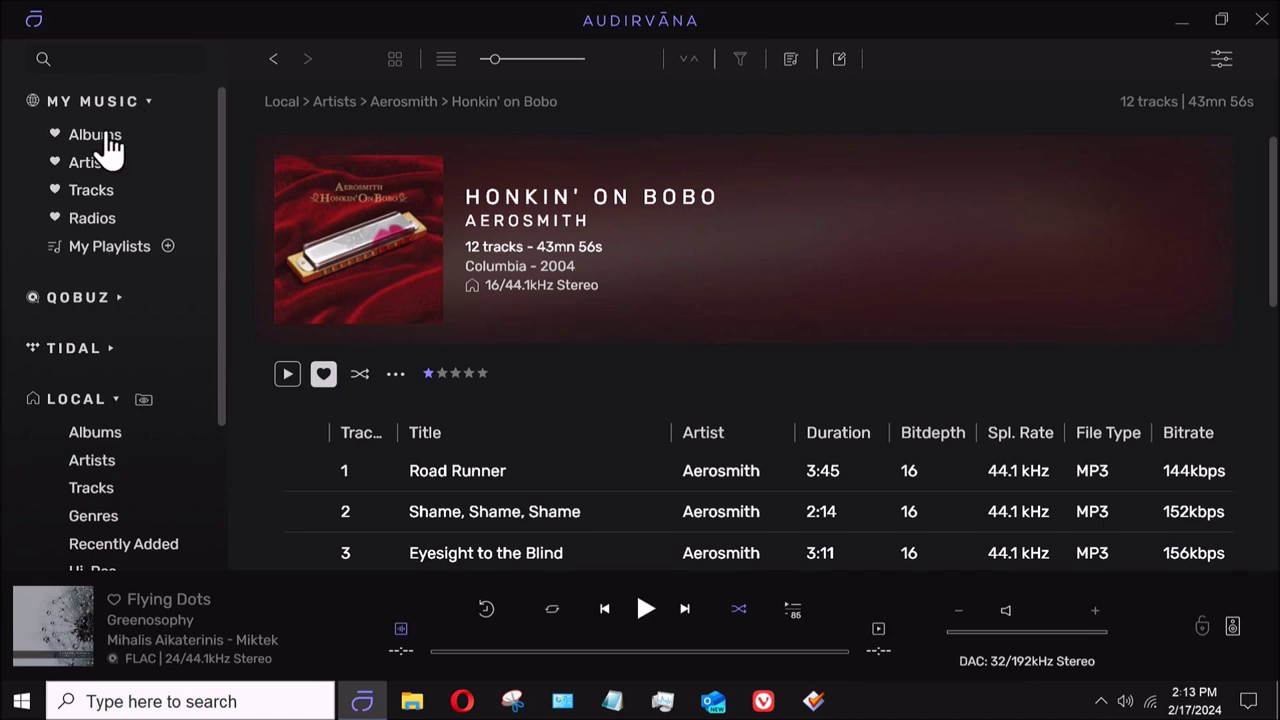
left_click(108, 137)
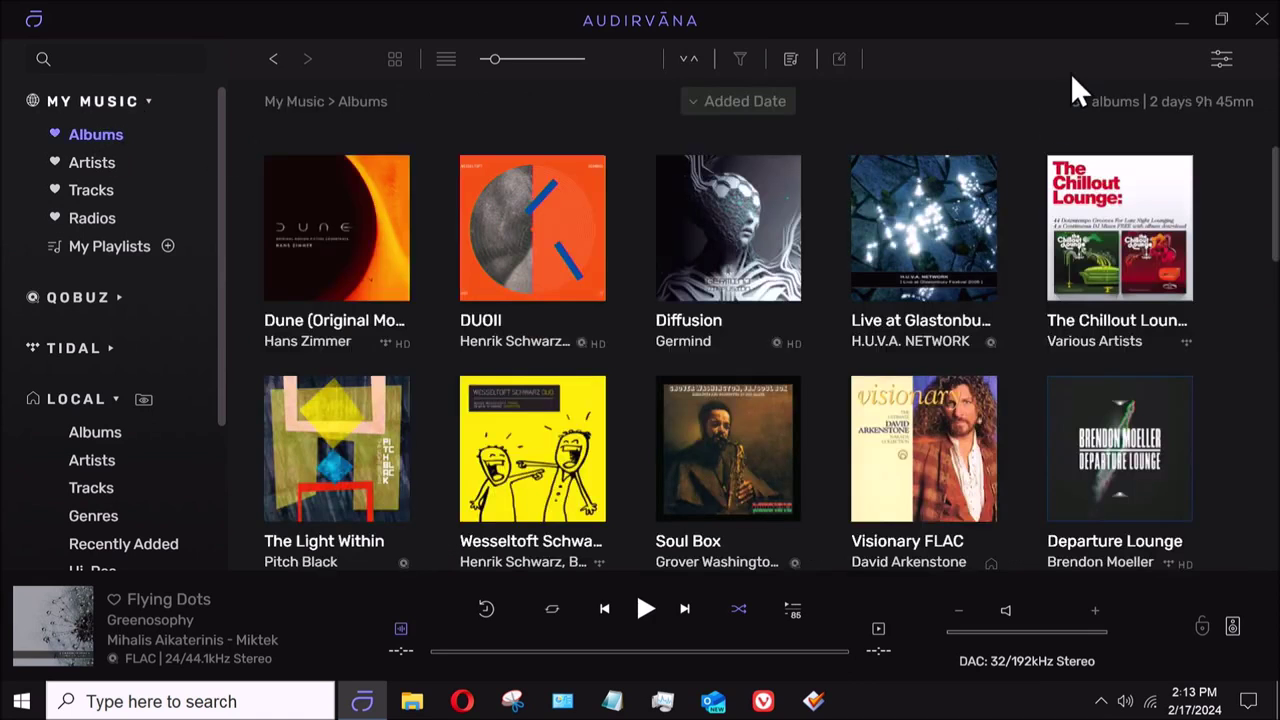
left_click(1181, 20)
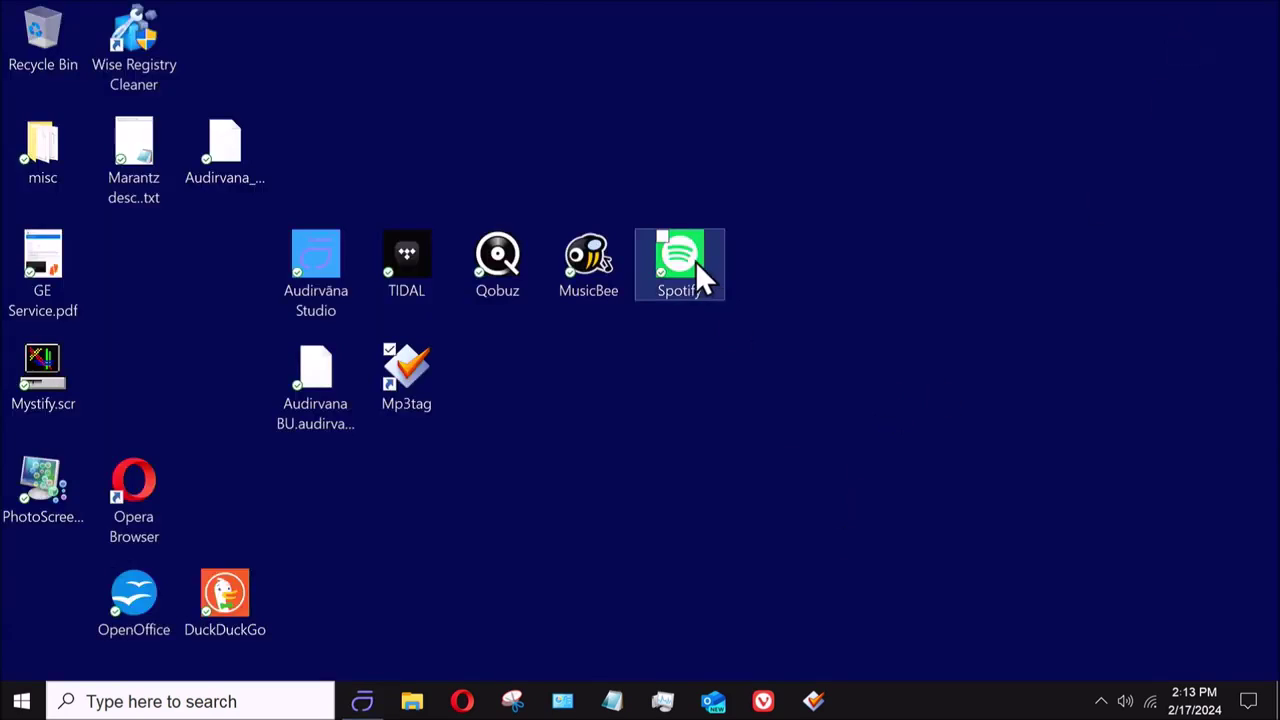
Launch Mp3tag, and in the Vivaldi browser reopen the Google image results for "the byrds greatest hits" from today's history
double_click(407, 366)
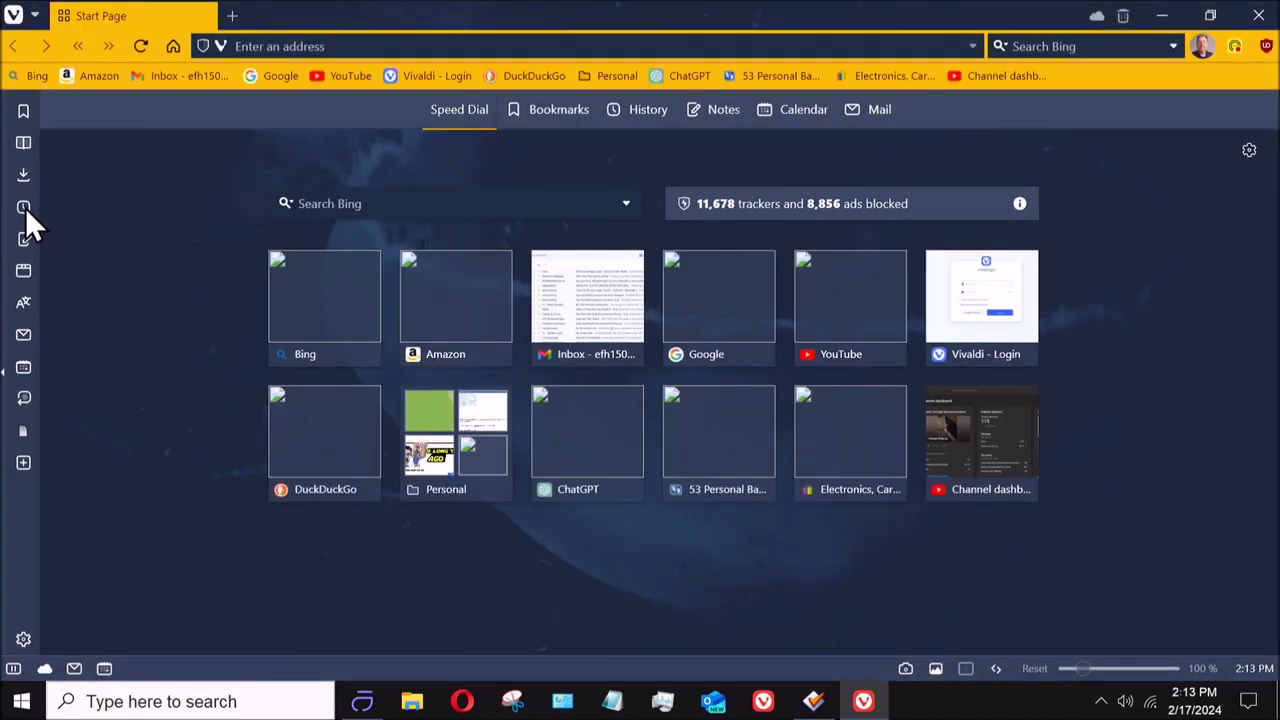
left_click(24, 207)
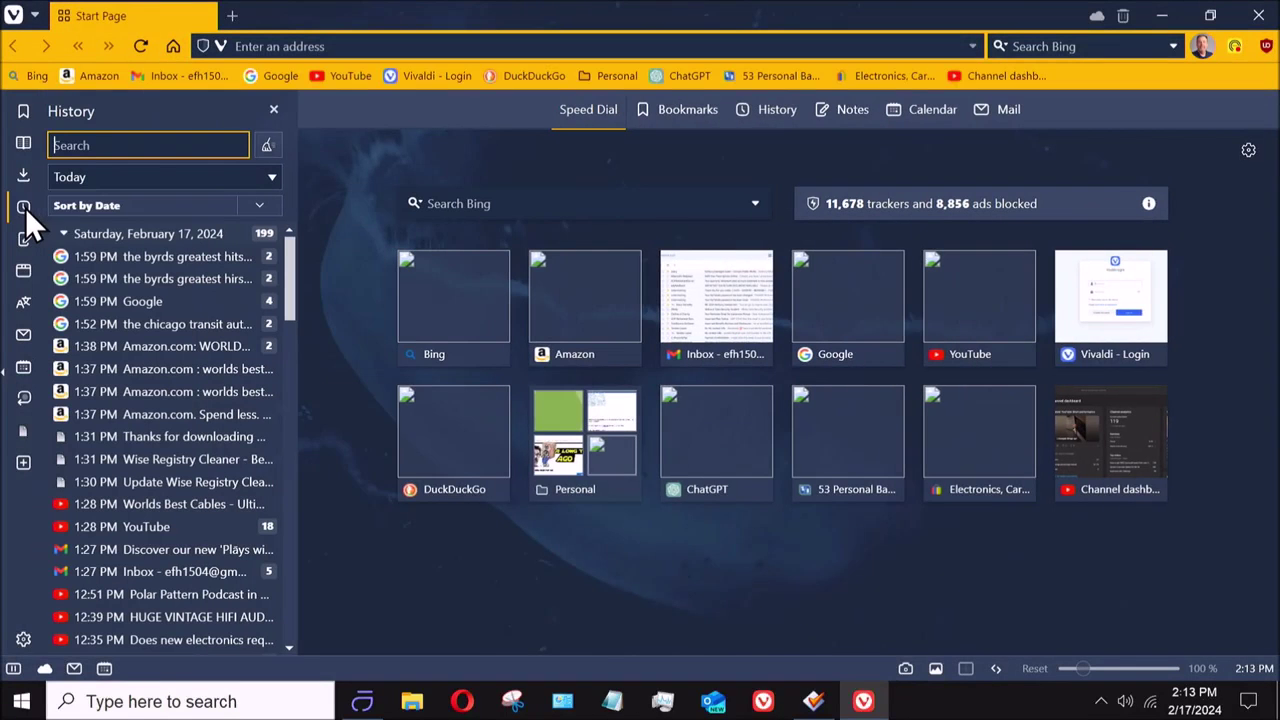
double_click(134, 256)
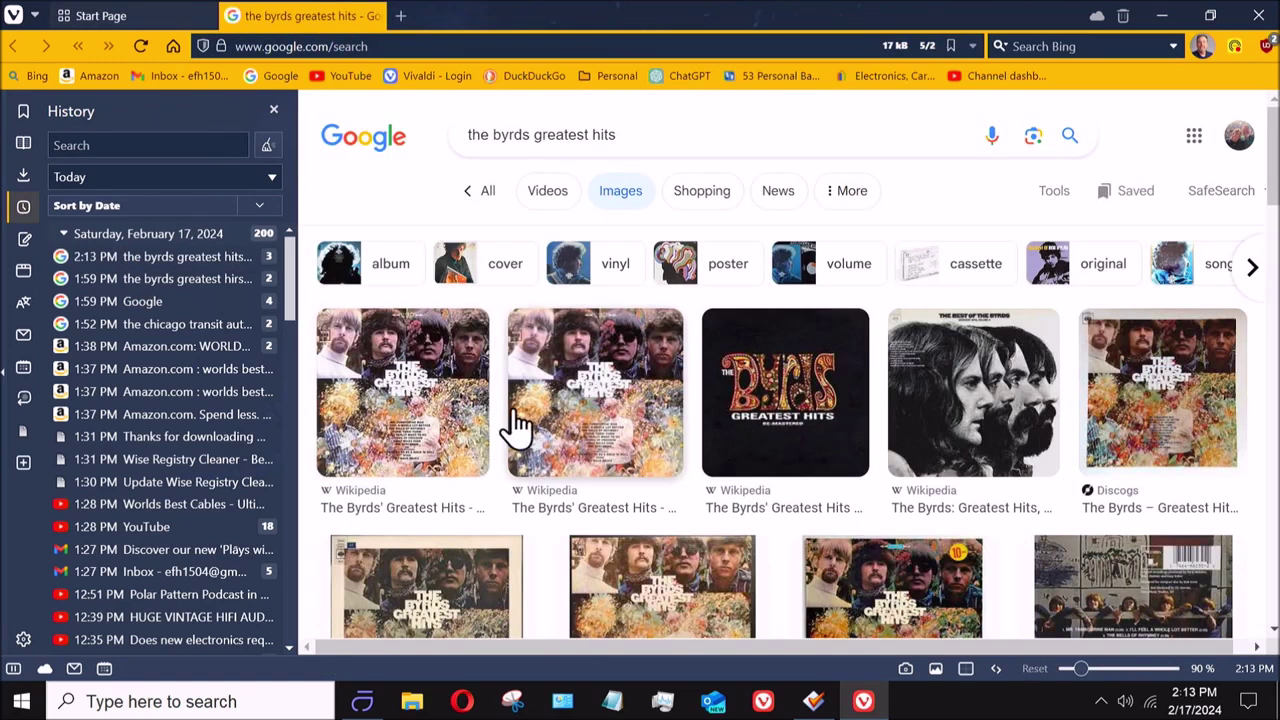
left_click(24, 207)
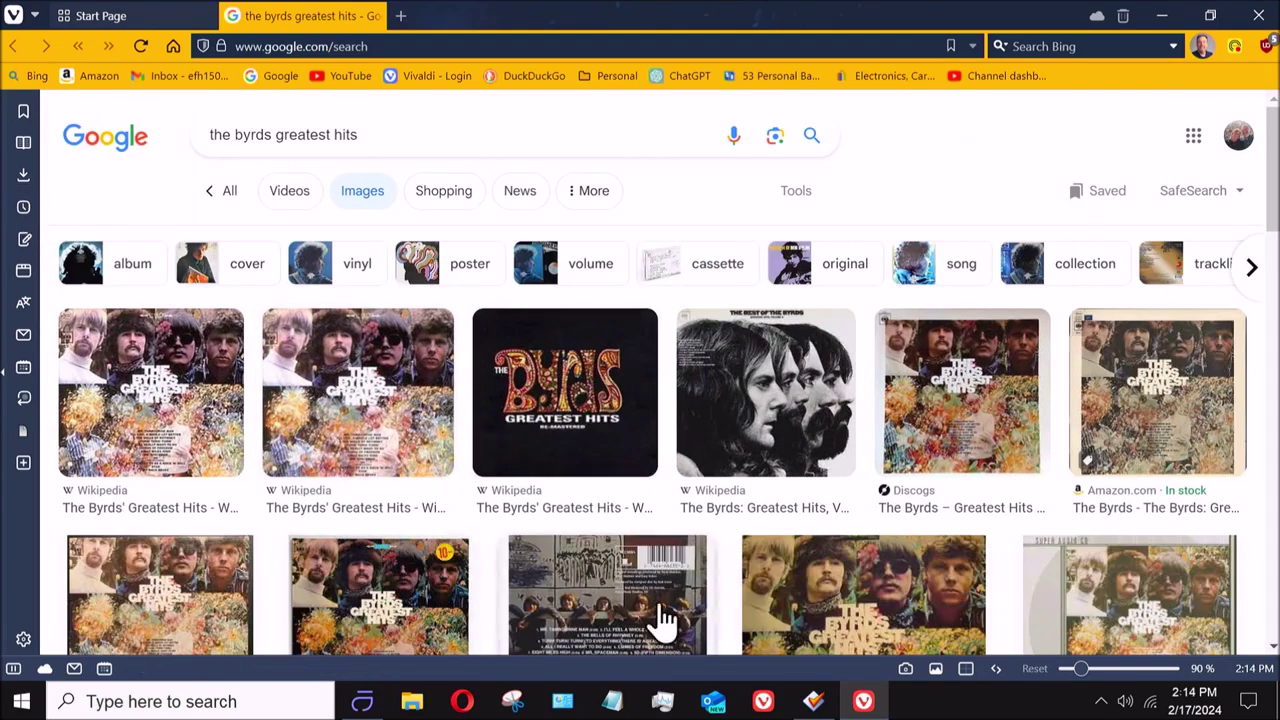
Close Mp3tag and the Vivaldi browser, and switch back to Audirvana
left_click(815, 702)
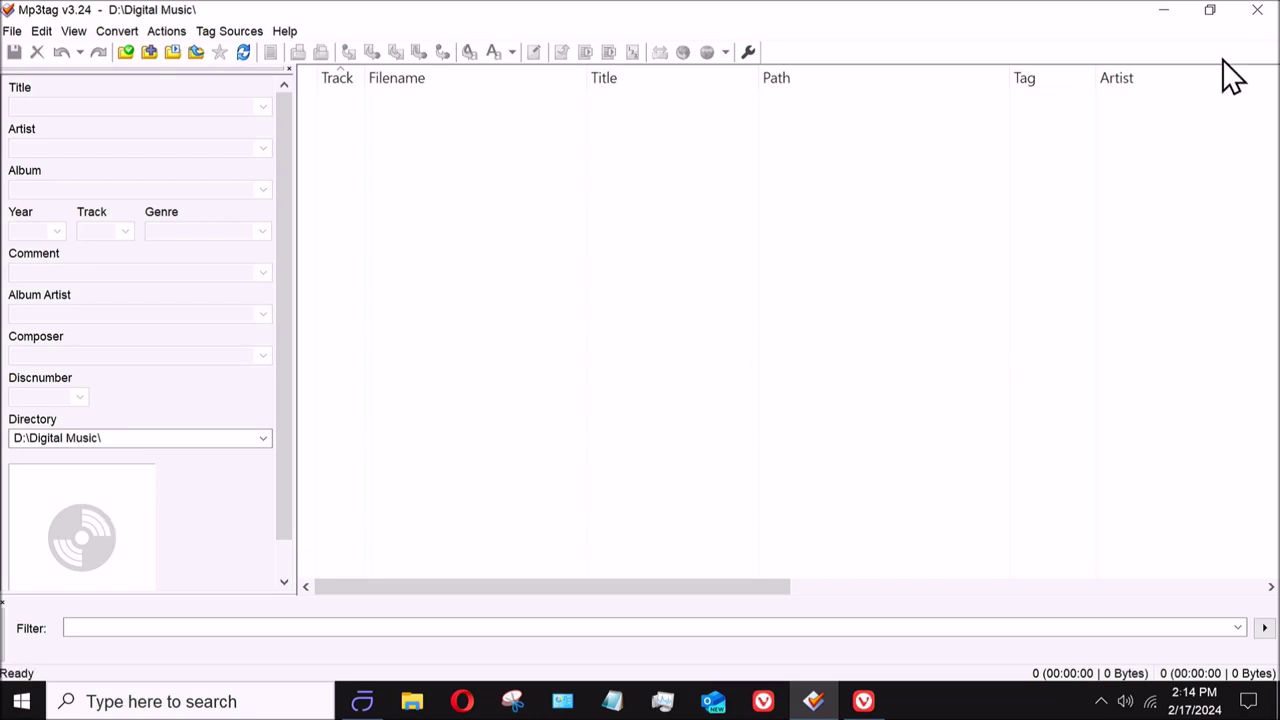
left_click(1257, 10)
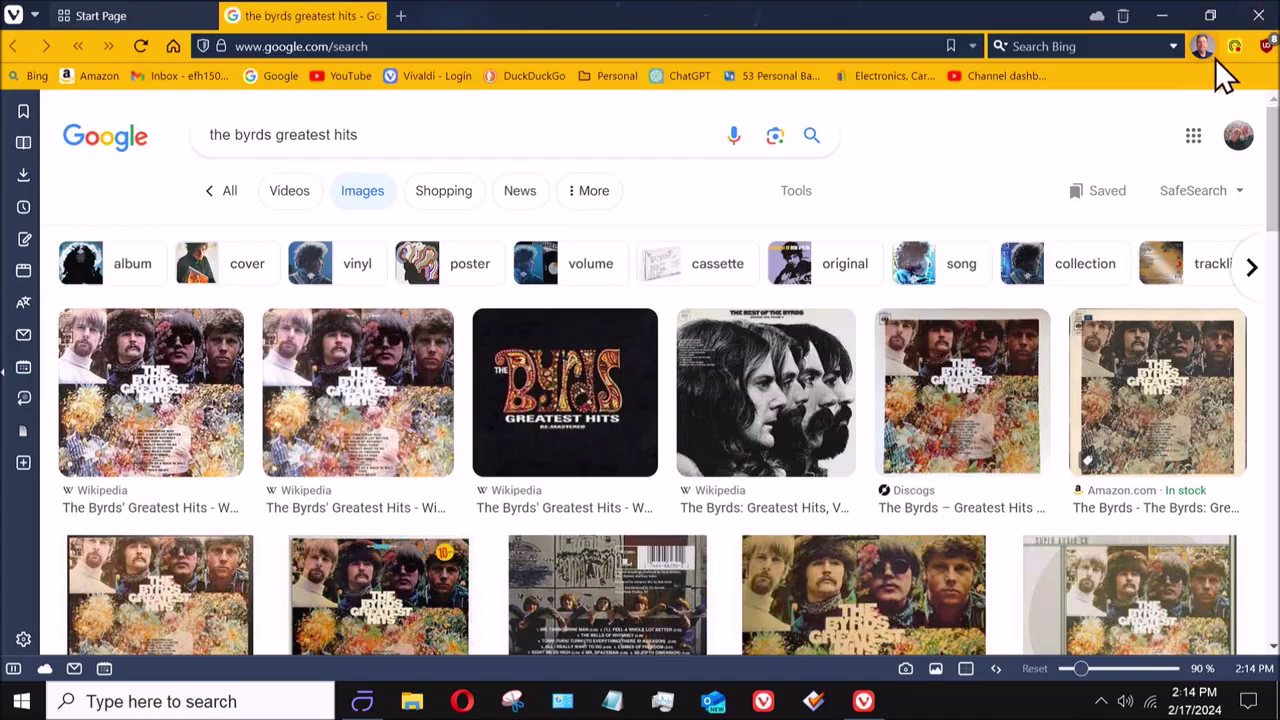
left_click(1258, 15)
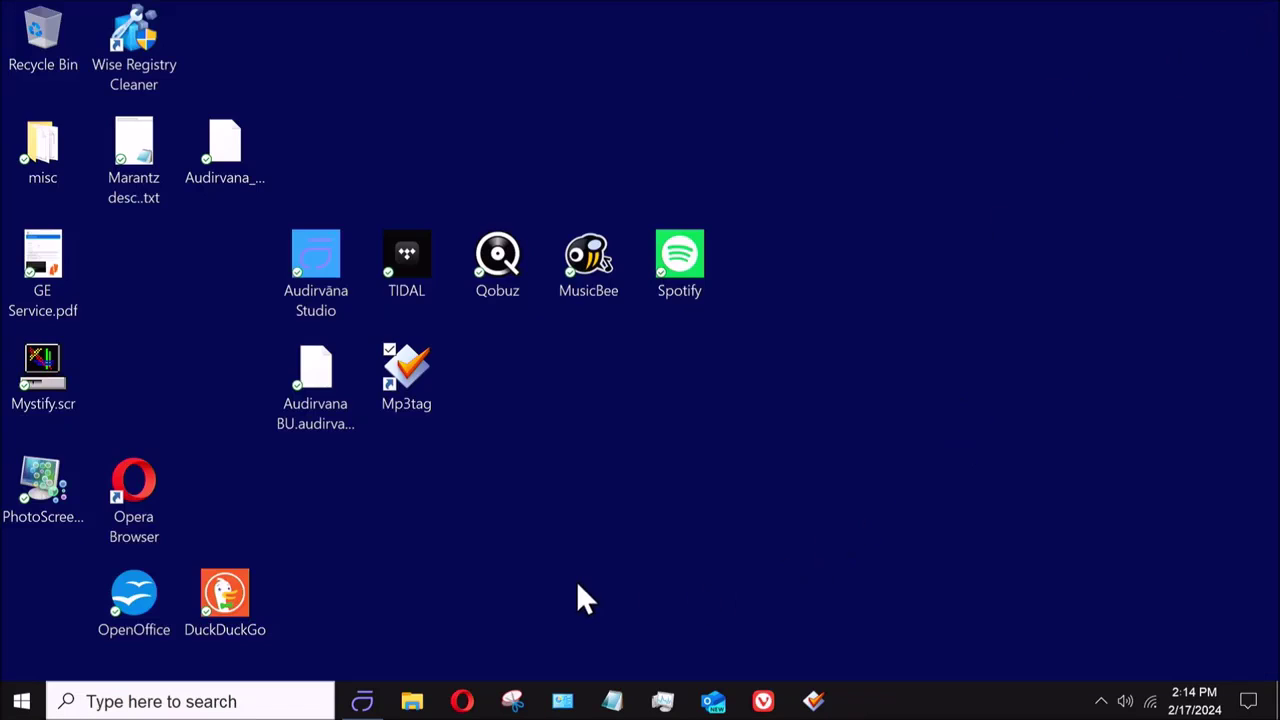
left_click(362, 701)
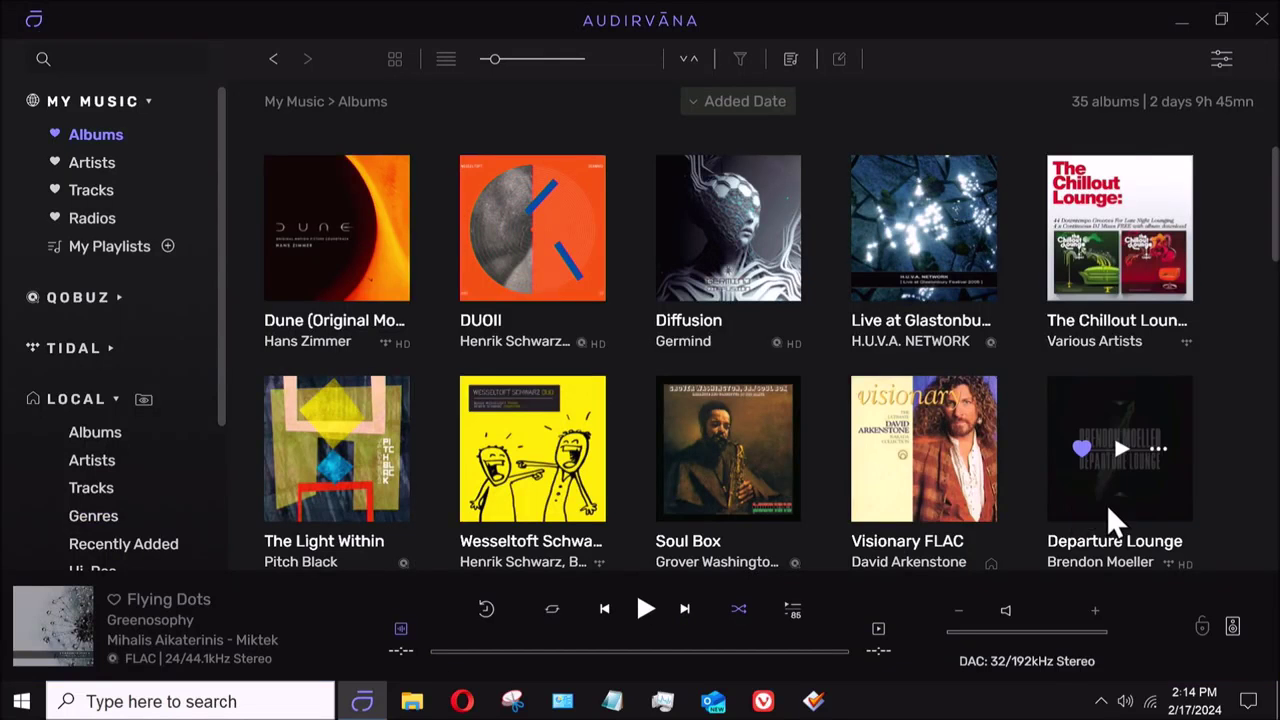